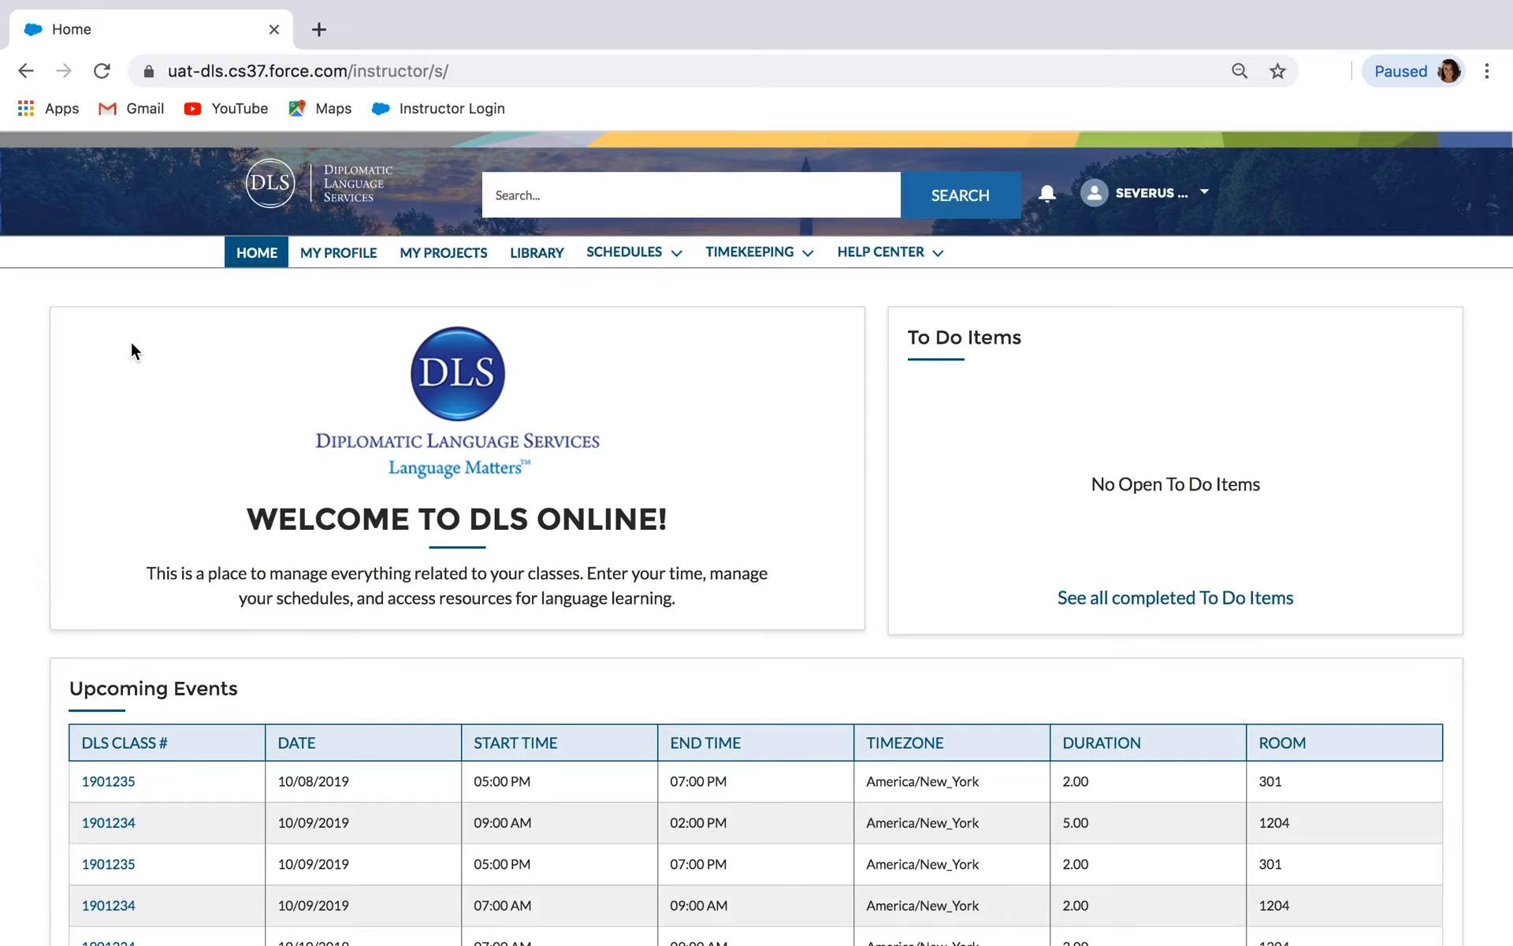
Step: Open the instructor time entry page for the week 09/30/2019 to 10/06/2019 and class 1901235
left_click(758, 268)
left_click(759, 283)
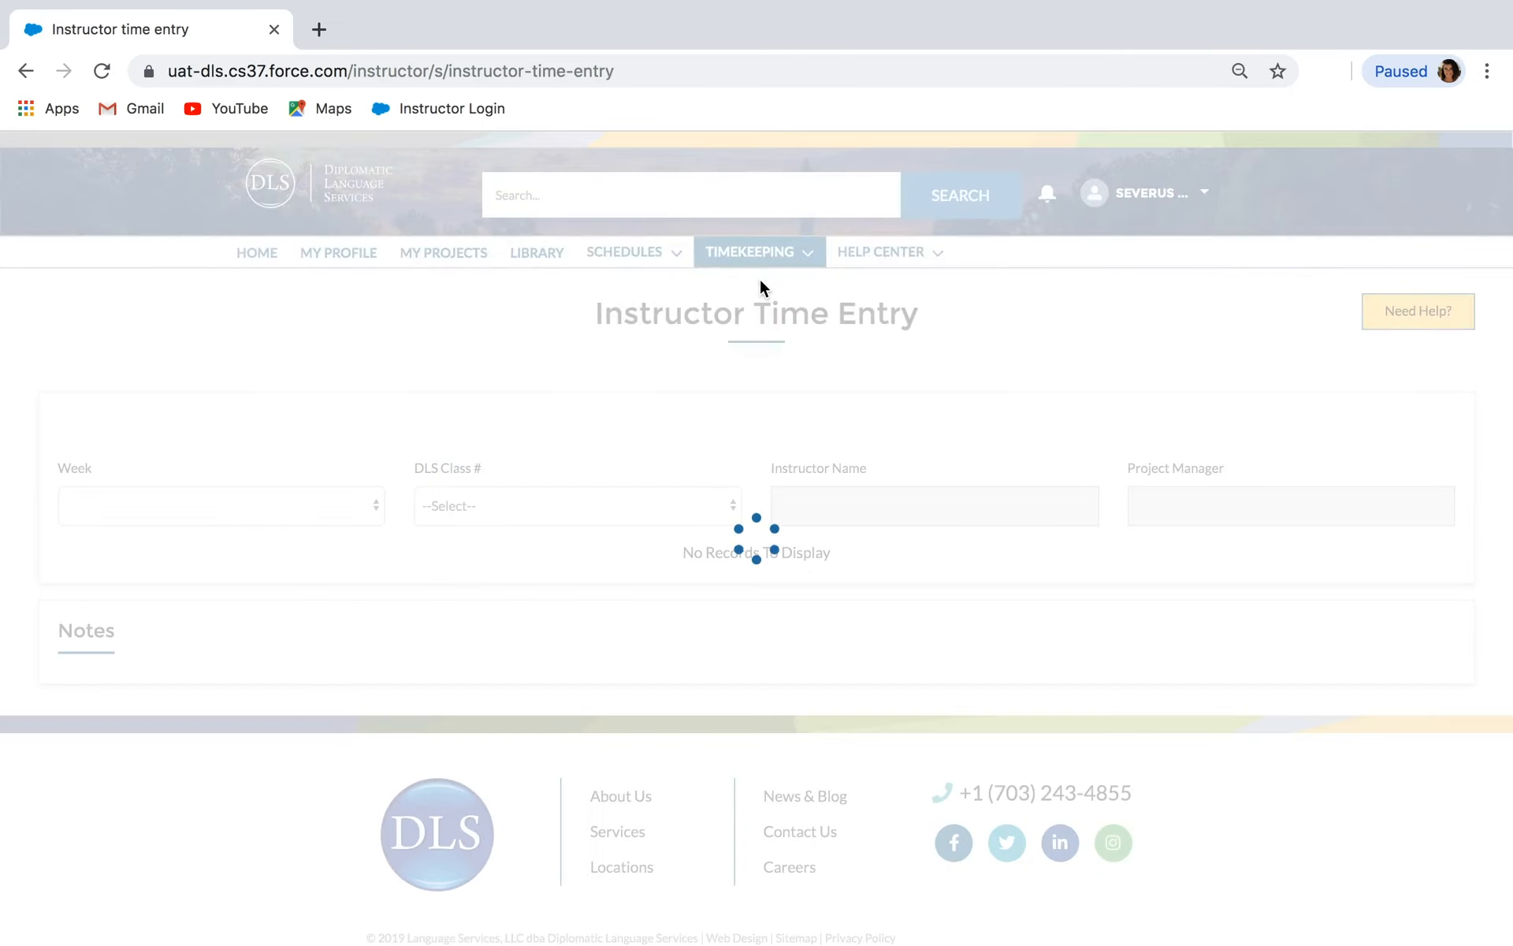
left_click(339, 504)
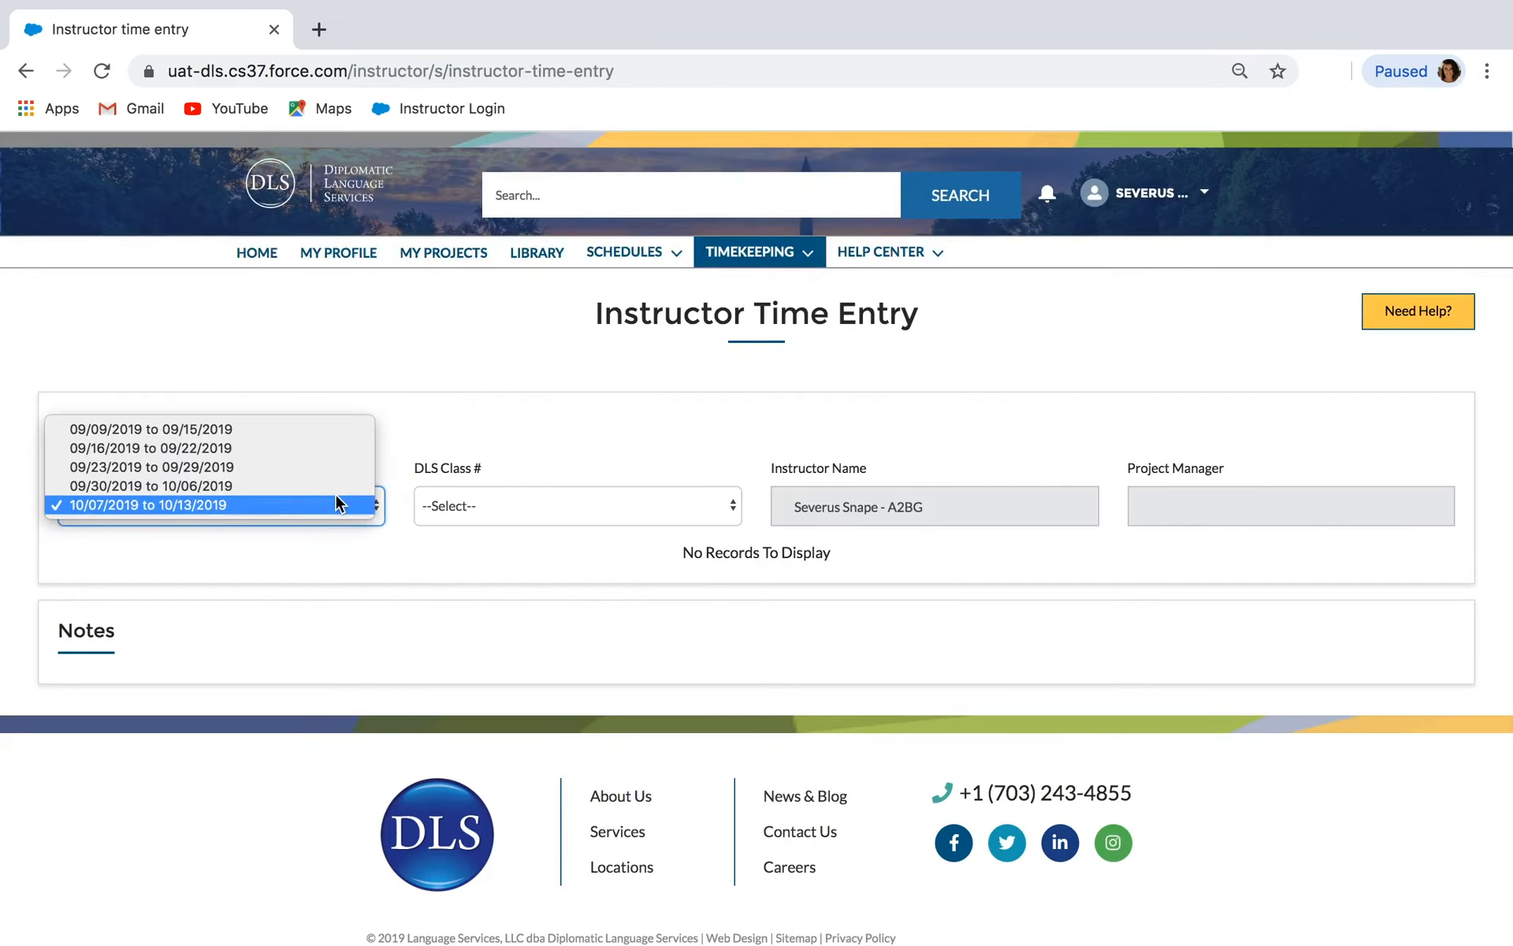
left_click(334, 483)
left_click(483, 504)
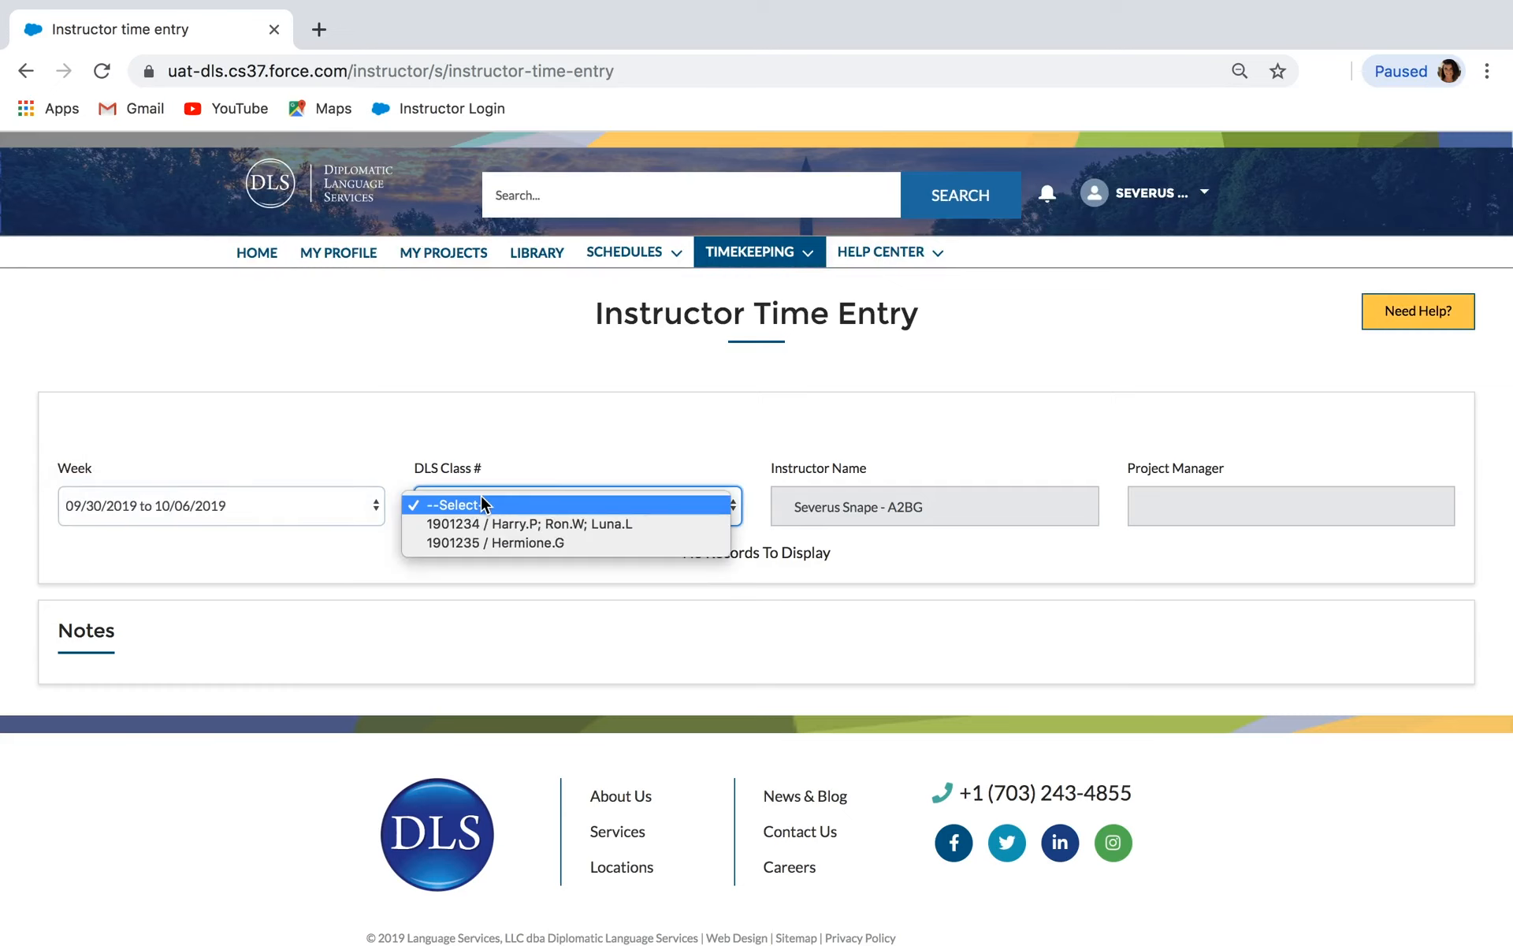
left_click(478, 542)
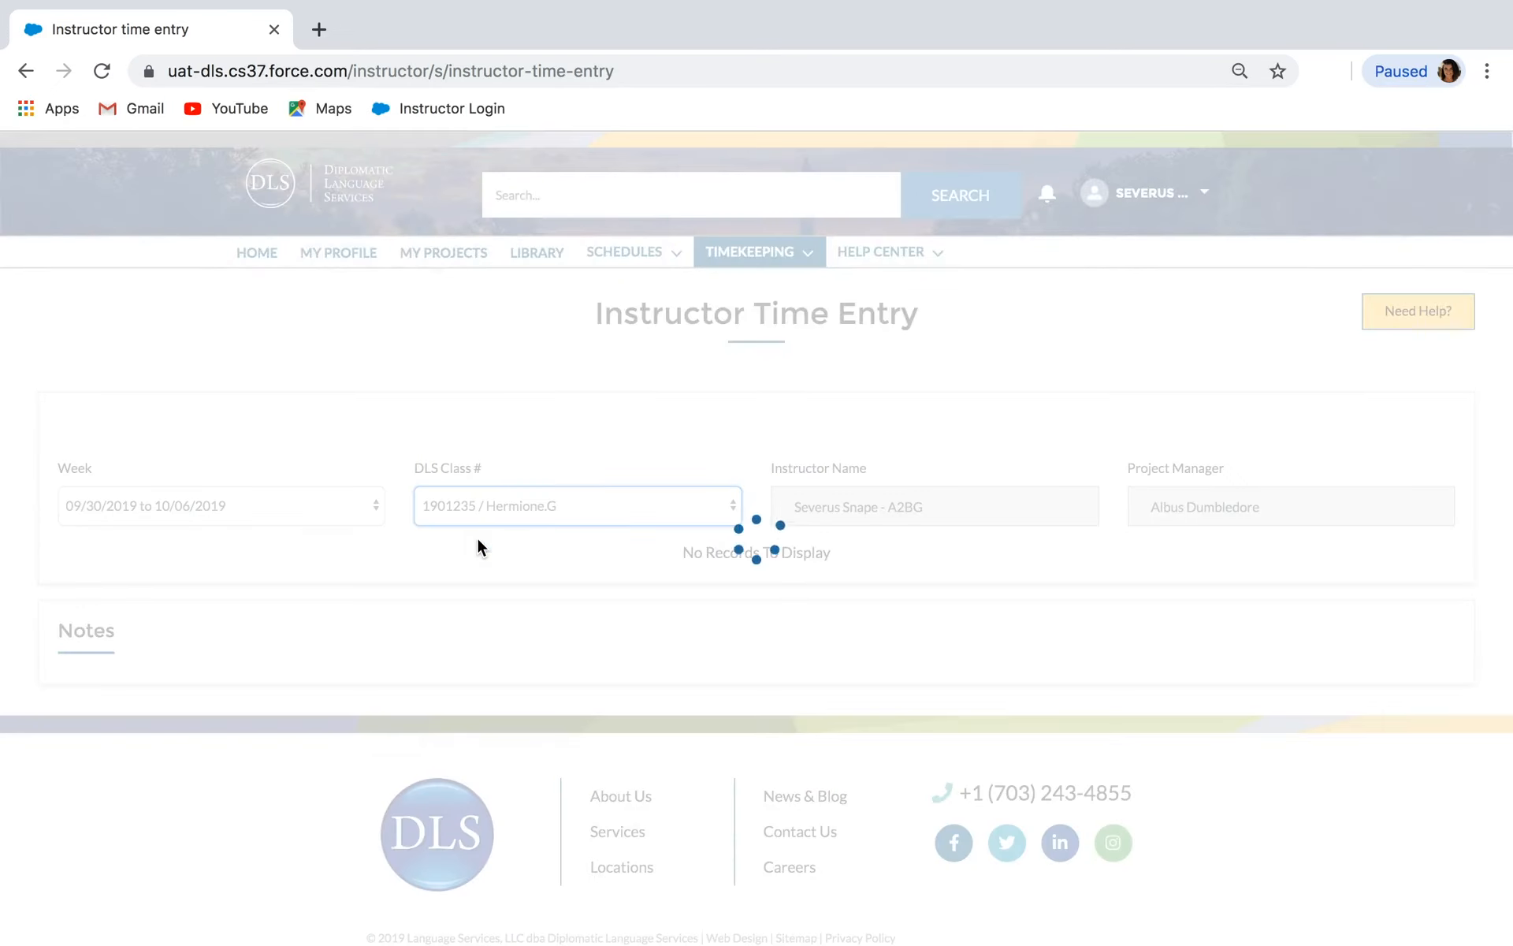
Step: Enter 2.00 hours for Thursday 10/03/2019, with start time 05:00 PM and end time 07:00 PM
left_click(844, 635)
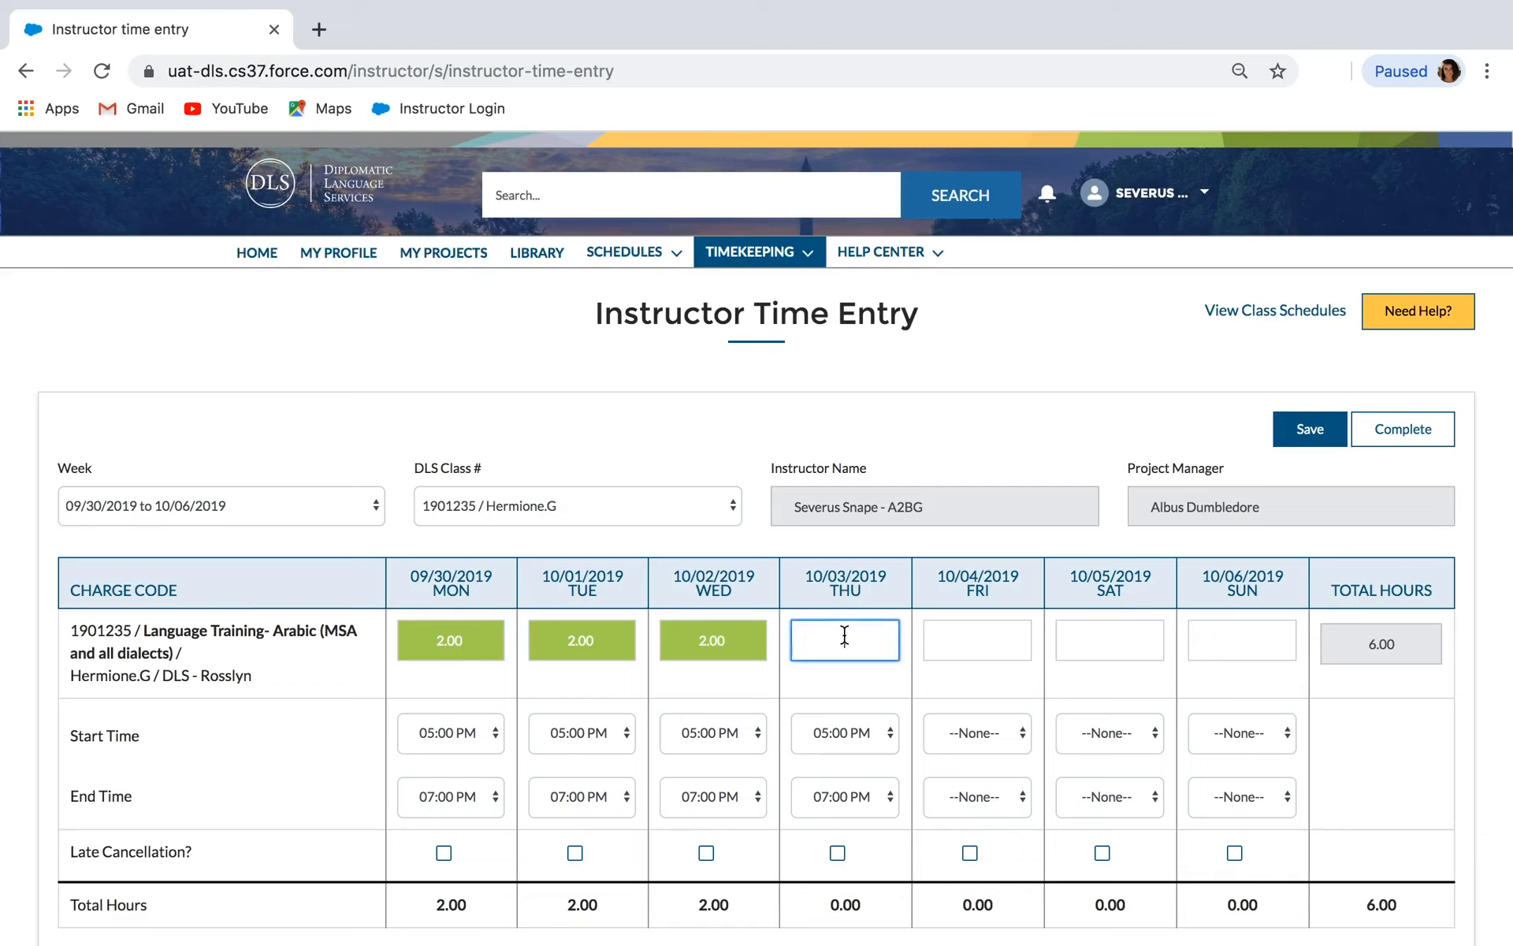
type("2.00")
left_click(857, 731)
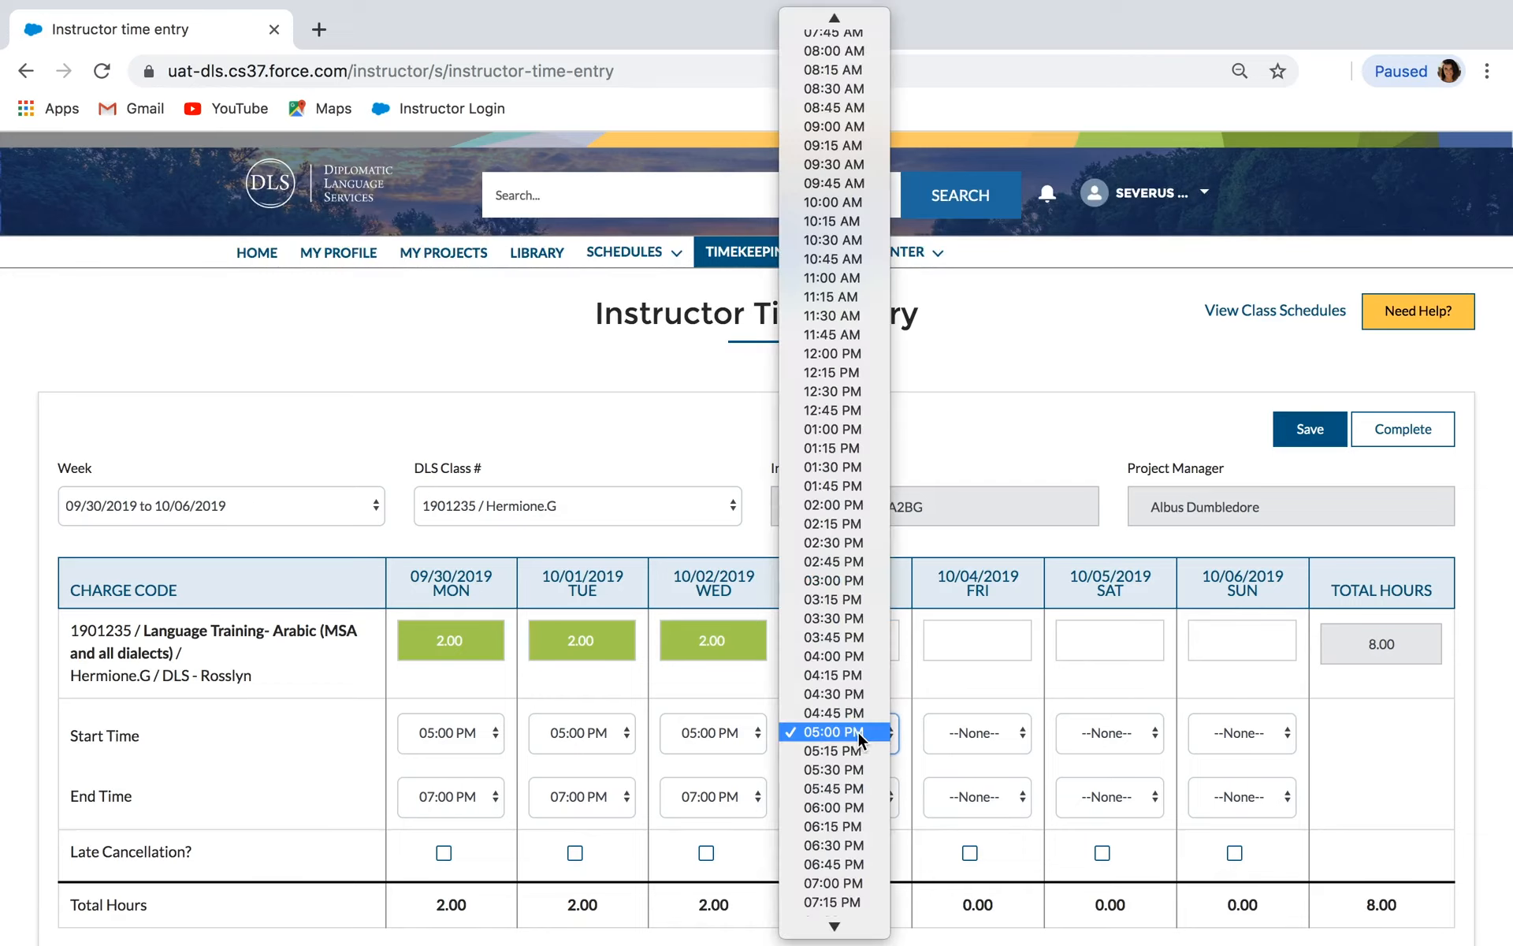
left_click(857, 731)
left_click(858, 798)
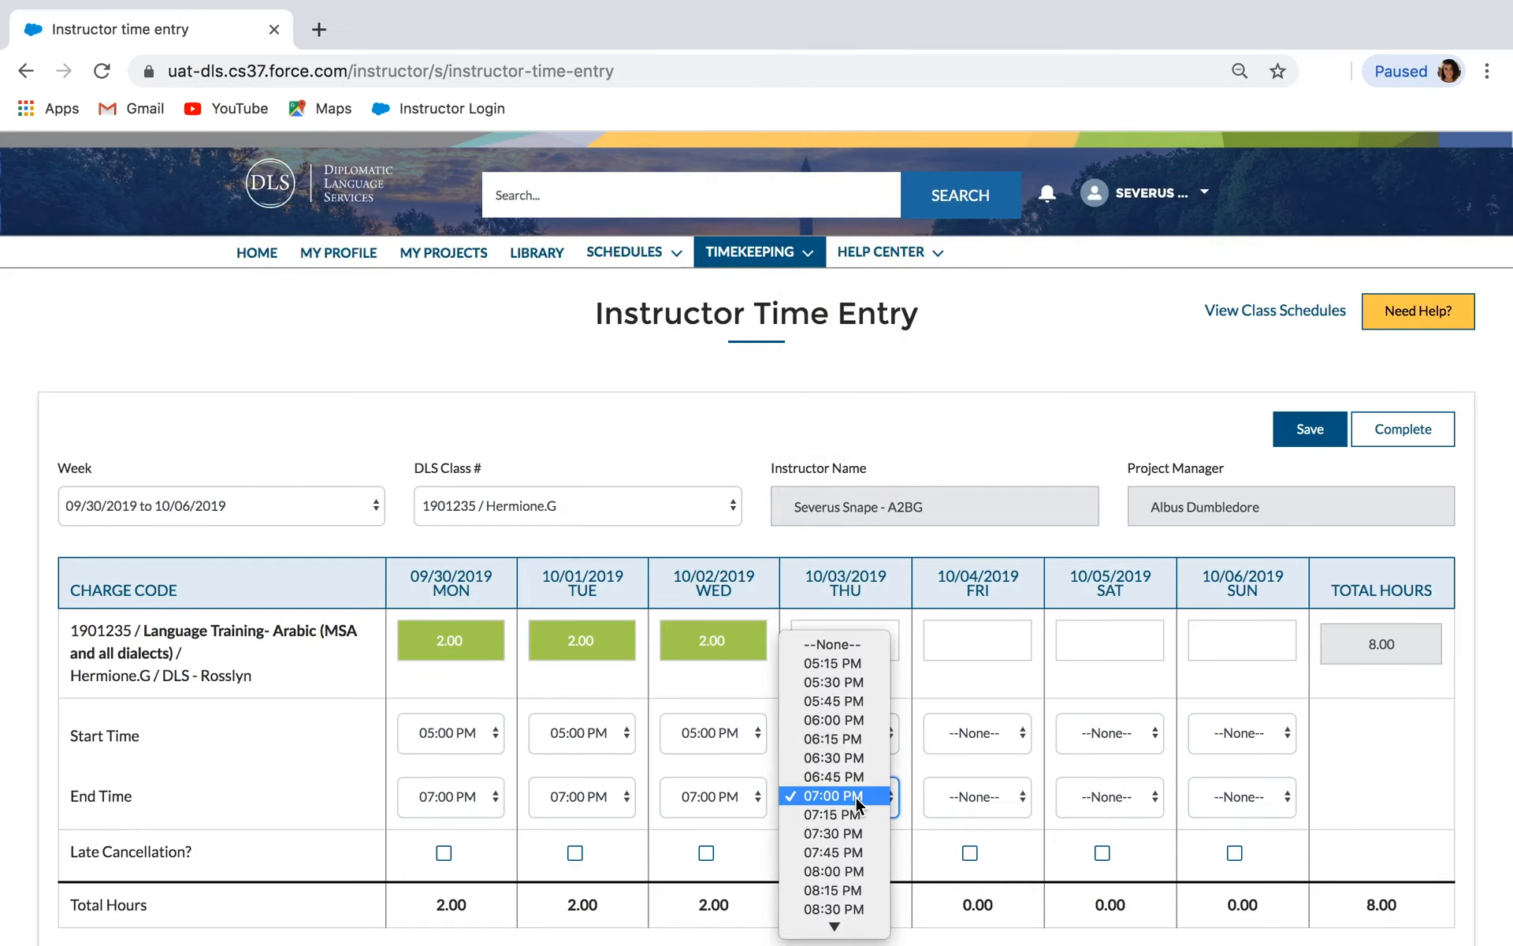
left_click(854, 796)
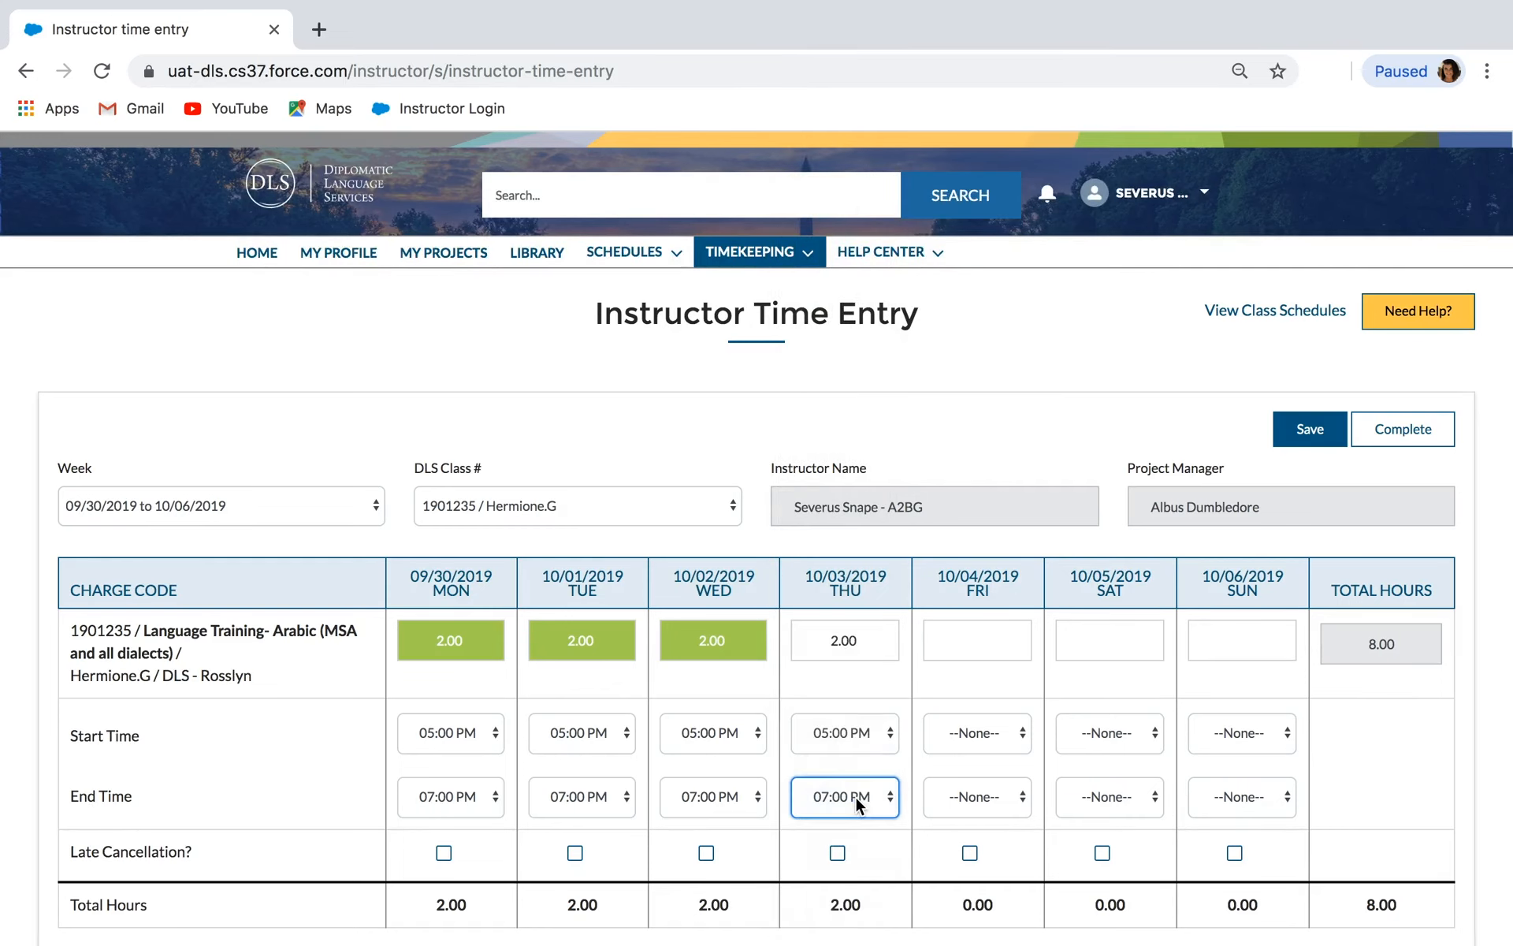
left_click(914, 690)
Step: Flag Thursday 10/03/2019 as a late cancellation, dismiss the reason form without an entry, and save the hours for student approval
left_click(838, 853)
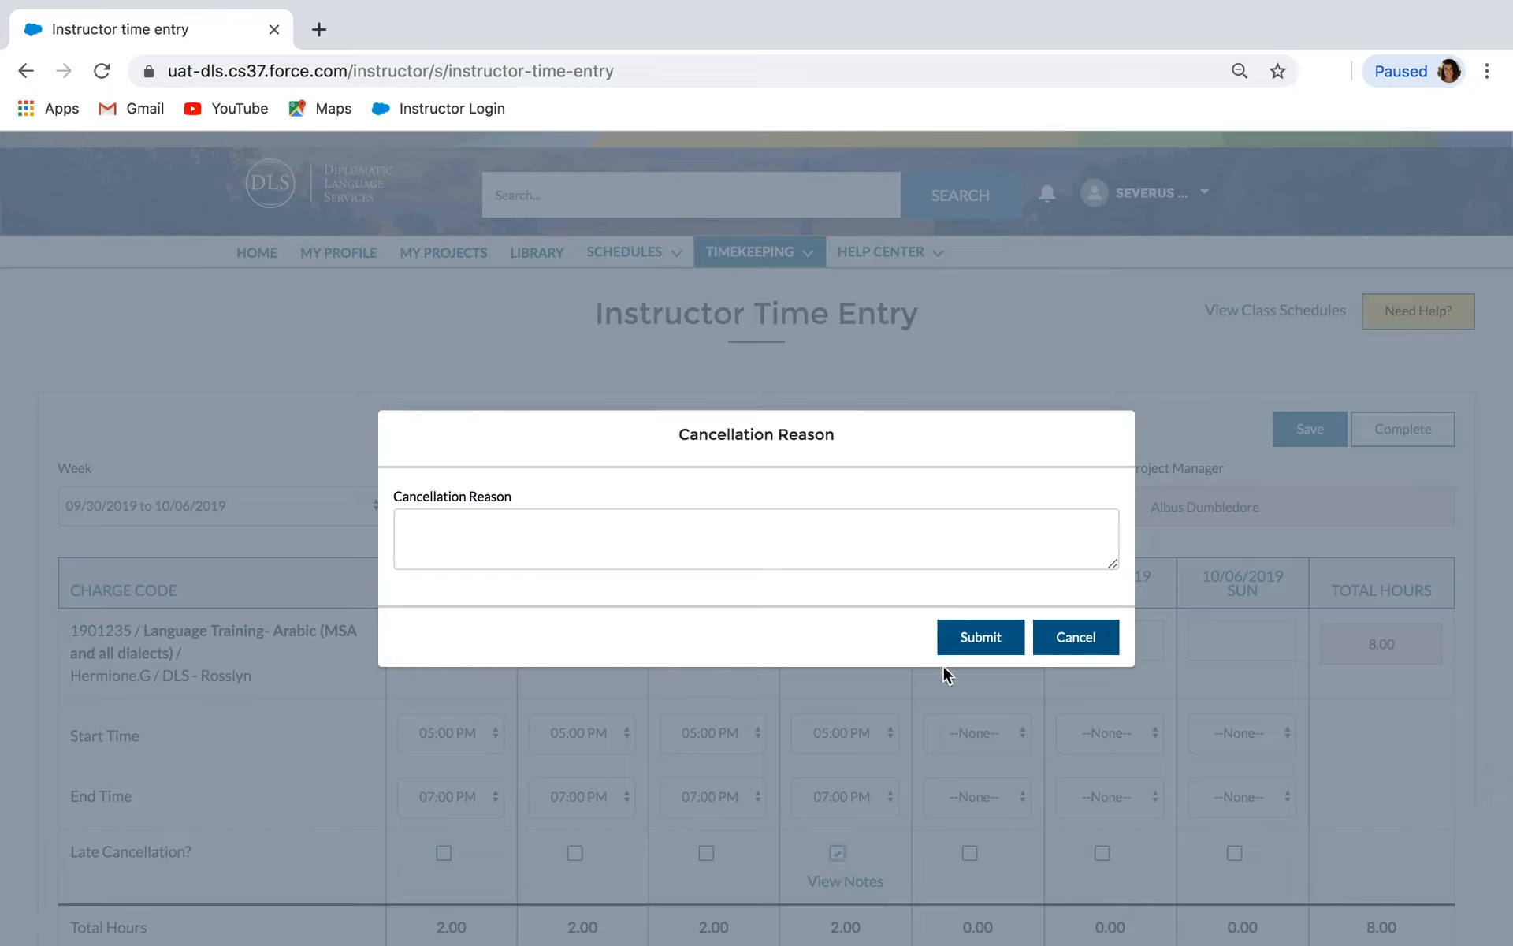
left_click(1065, 648)
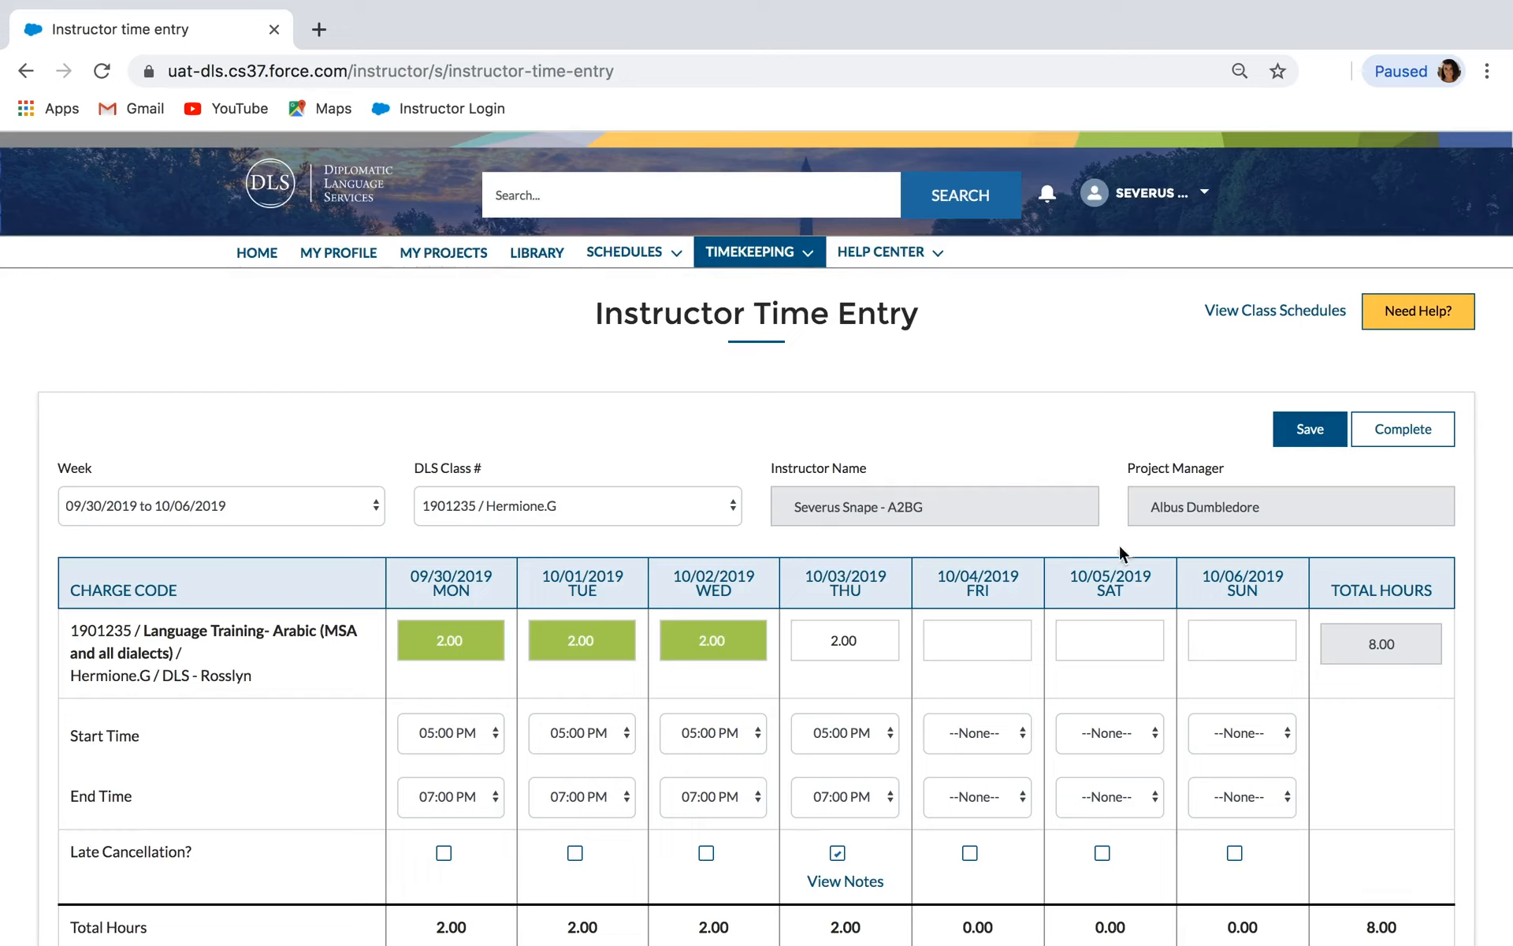
left_click(1321, 432)
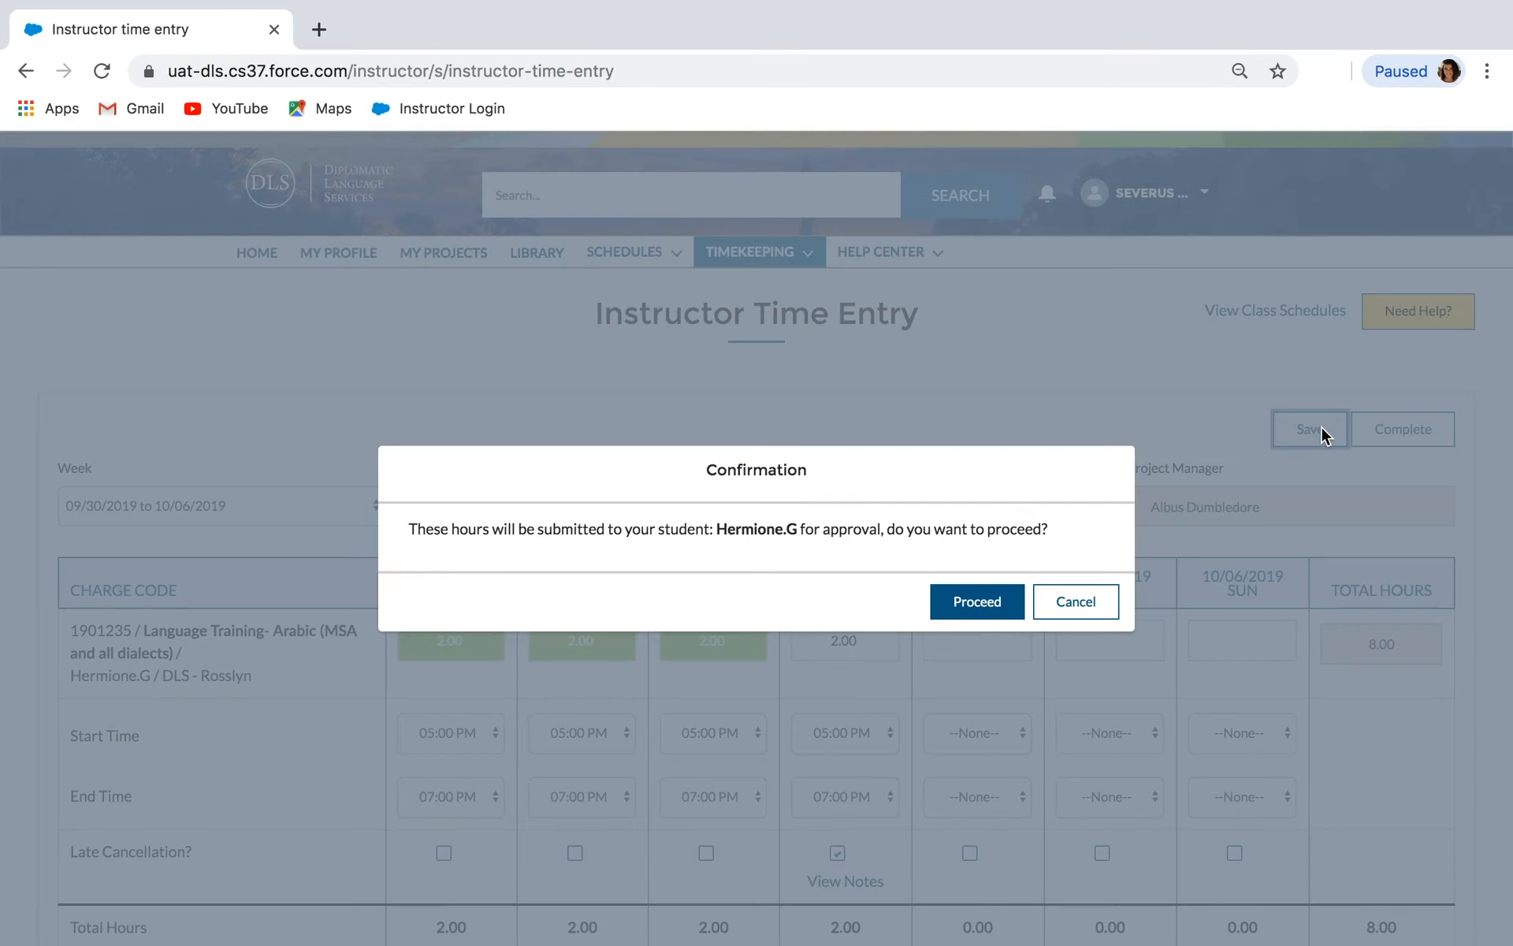
left_click(976, 602)
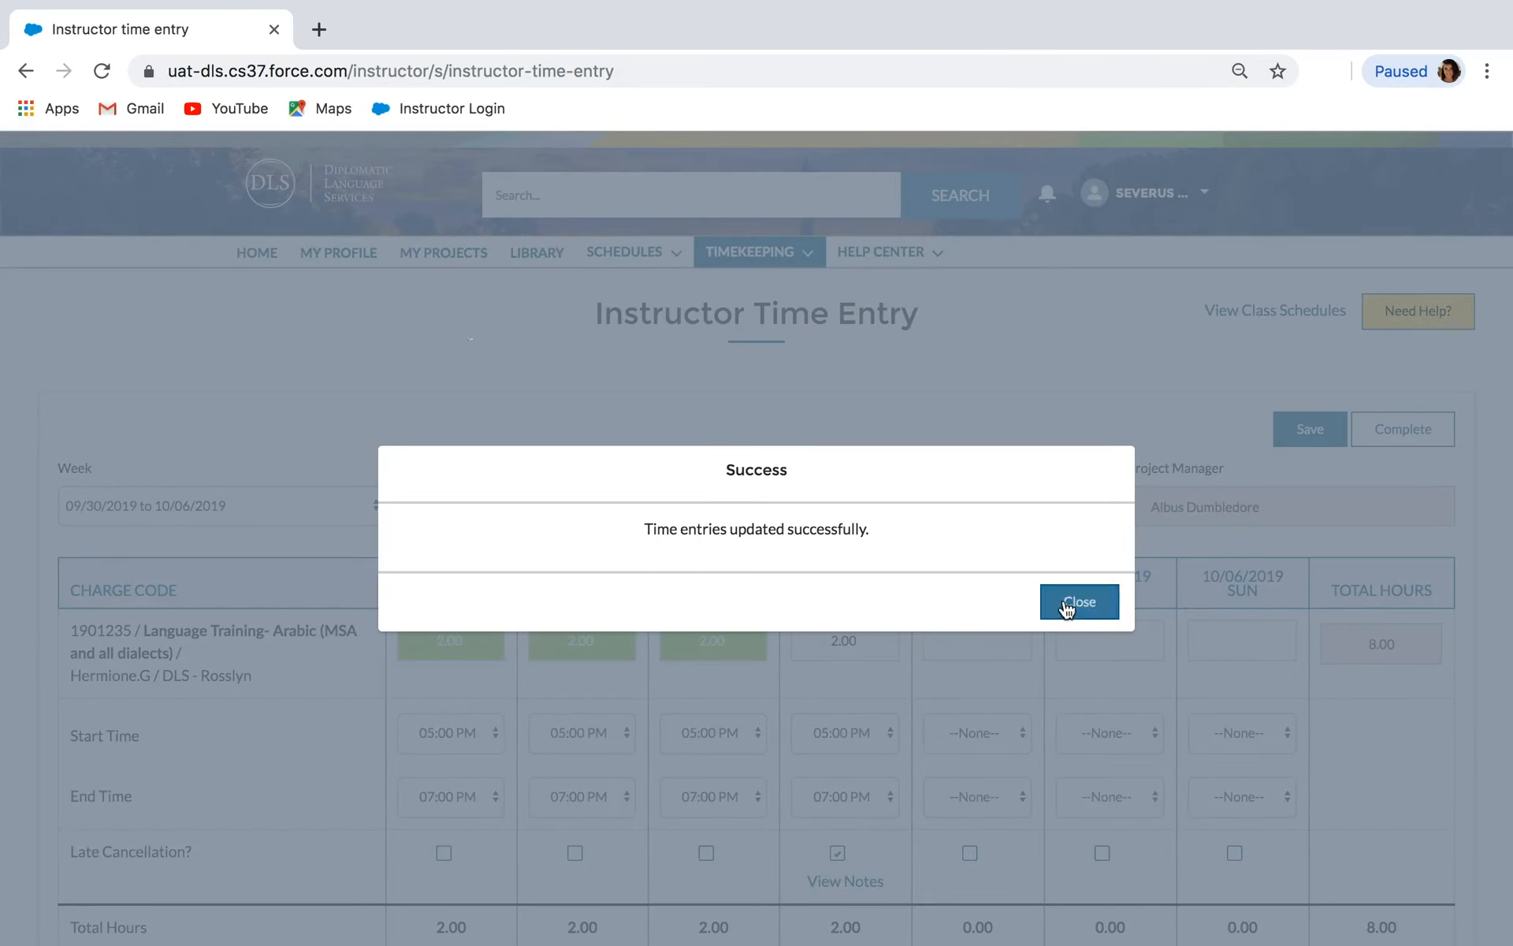
left_click(1072, 604)
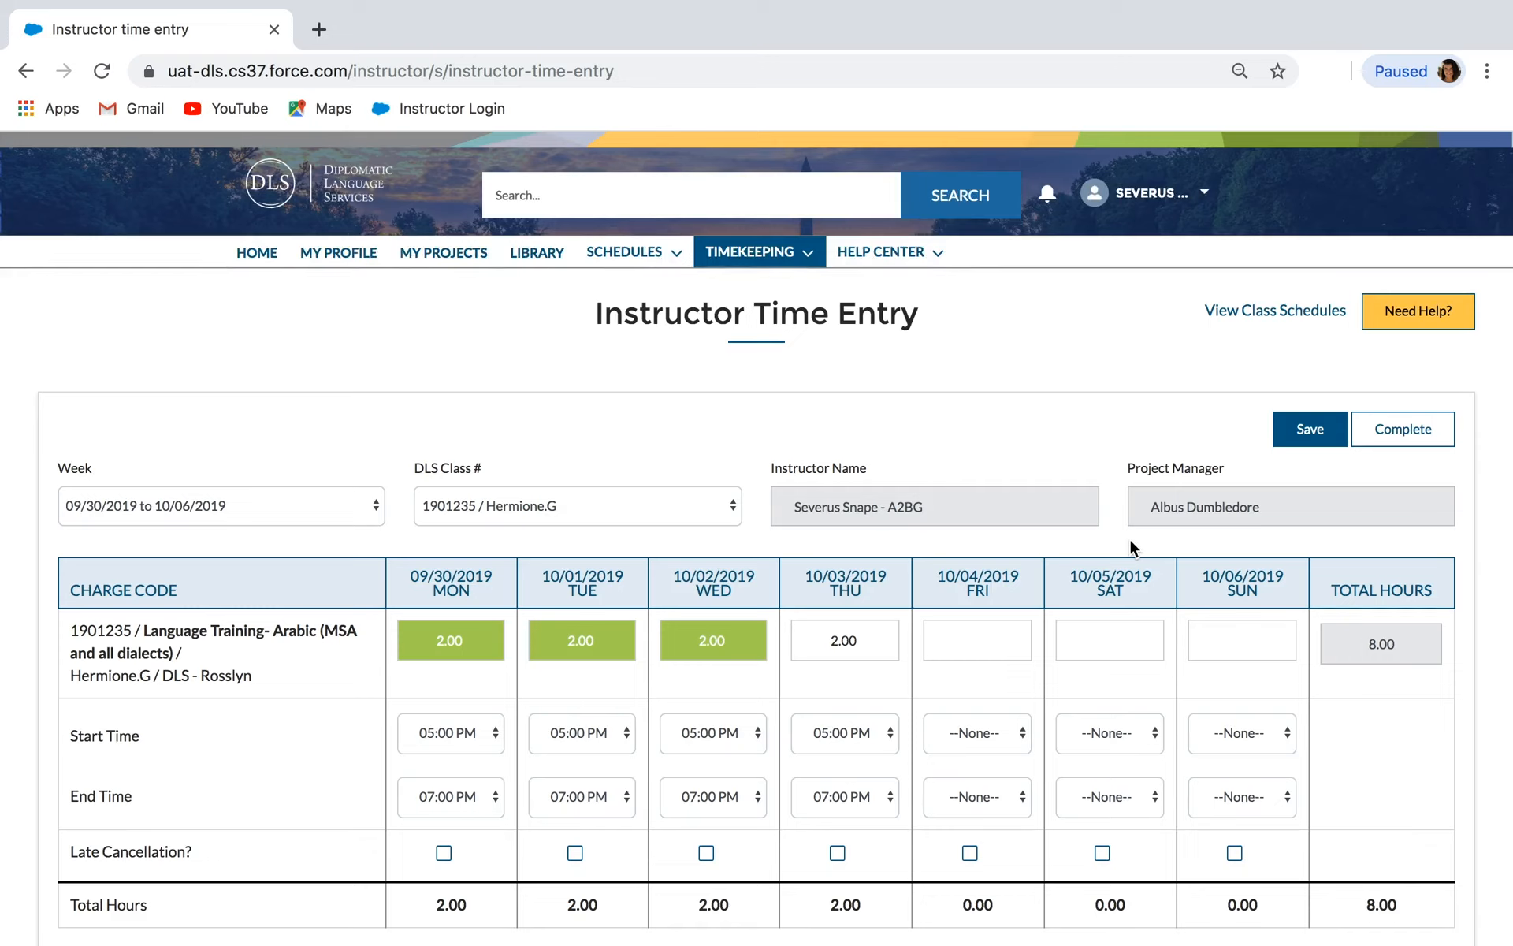
Step: Enter 0.00 hours for Friday 10/04/2019 and mark the class's weekly time entries as complete
left_click(977, 639)
type("0.00")
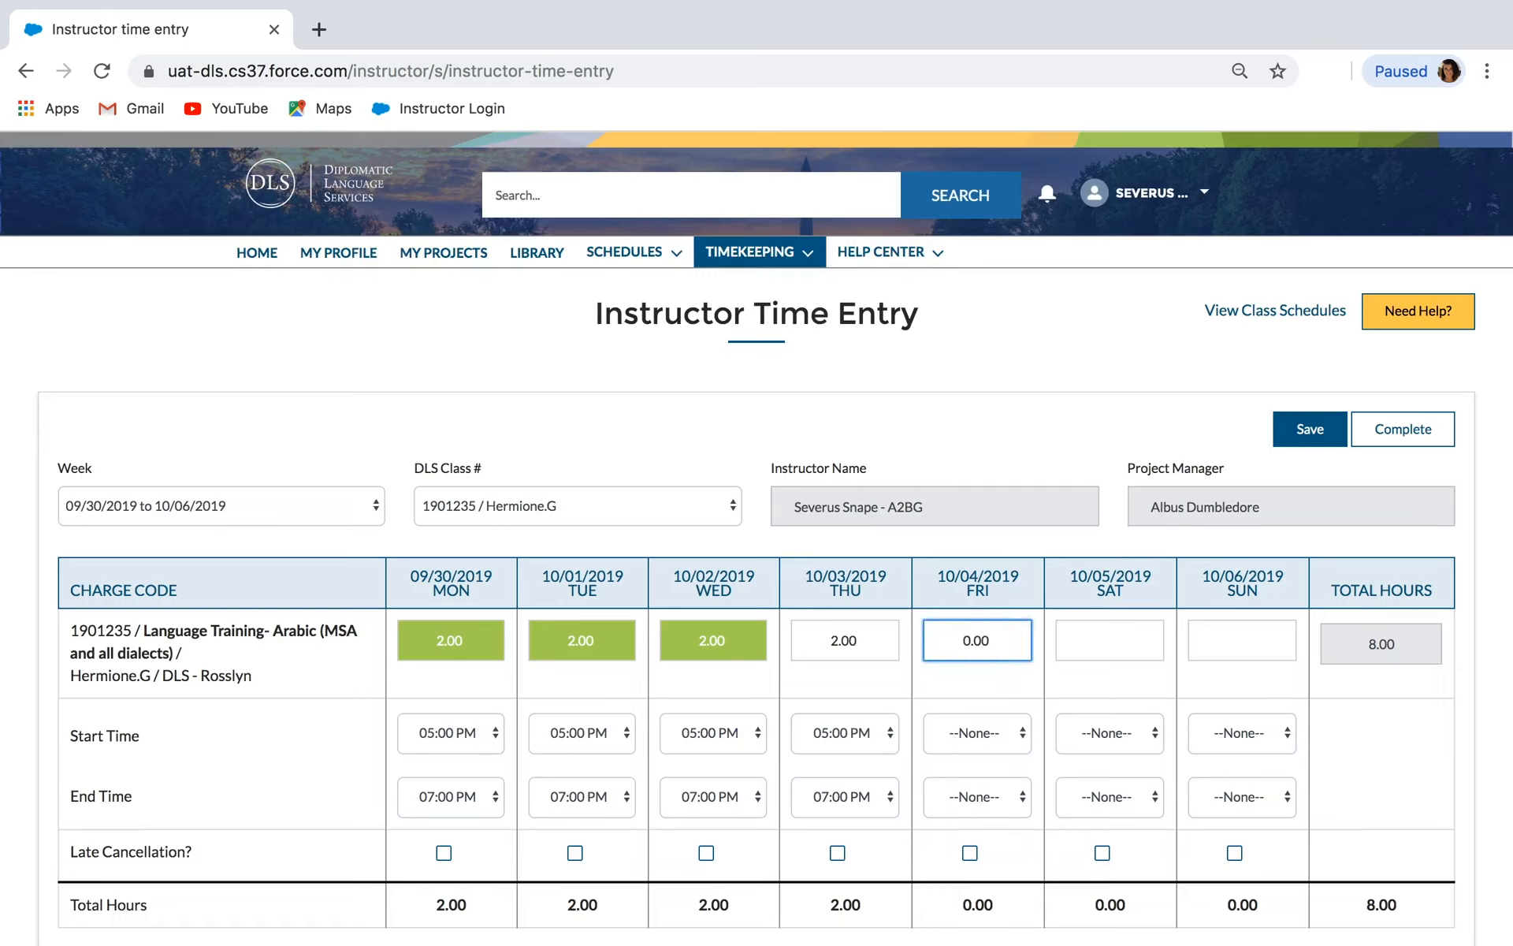
left_click(1000, 670)
left_click(1403, 429)
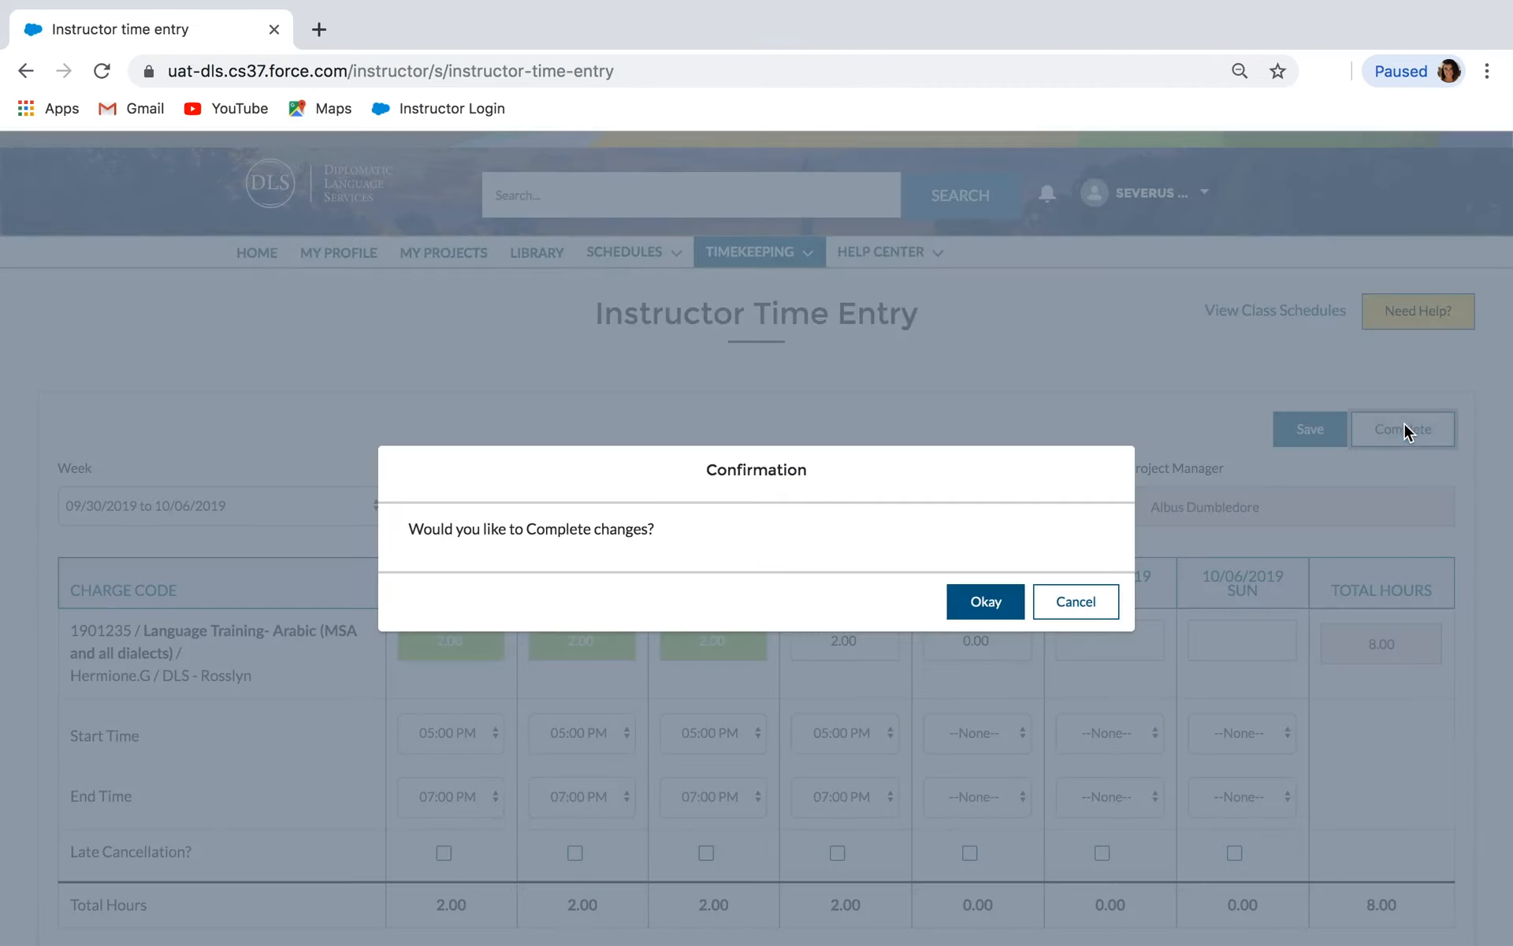
left_click(995, 605)
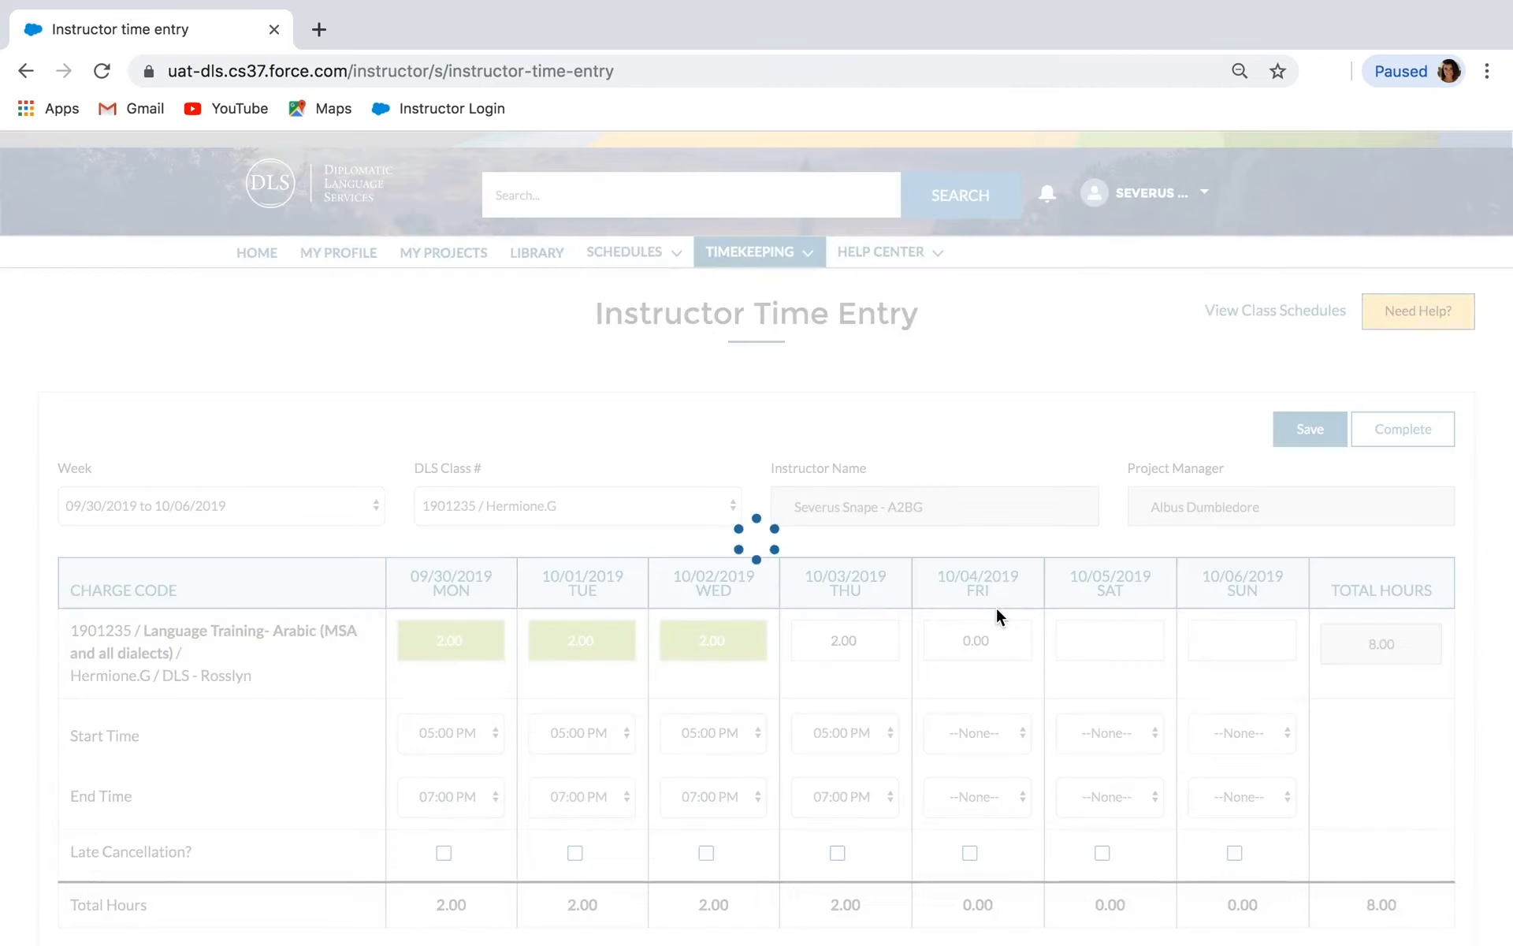
left_click(1065, 605)
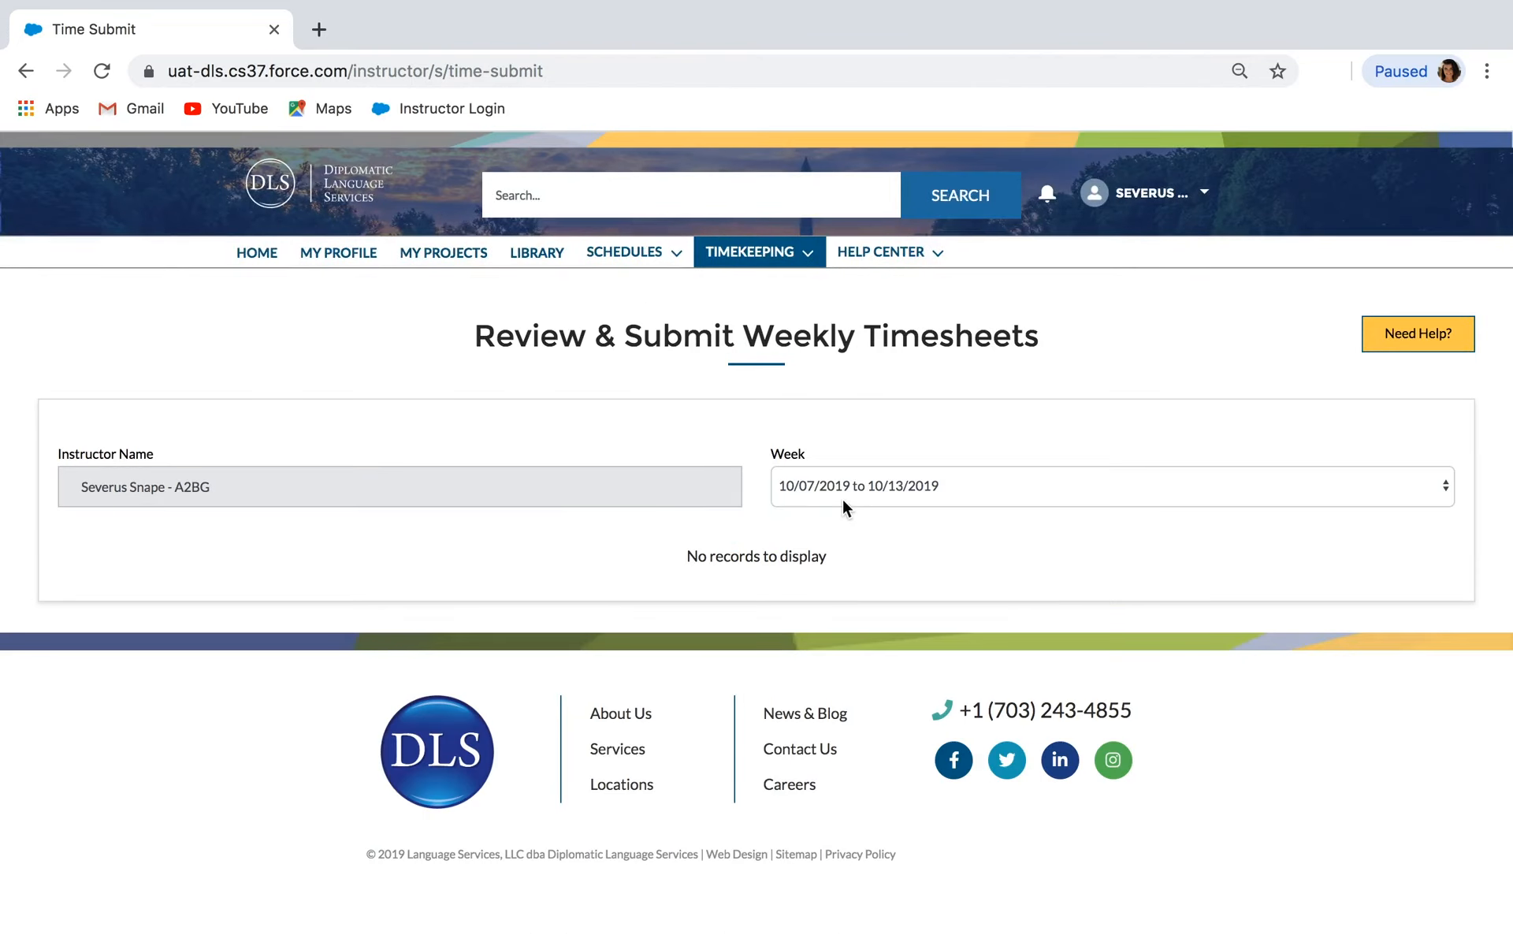
Step: Review and certify the weekly timesheet for 09/30/2019 to 10/06/2019 and submit it to the supervisor for approval
left_click(840, 495)
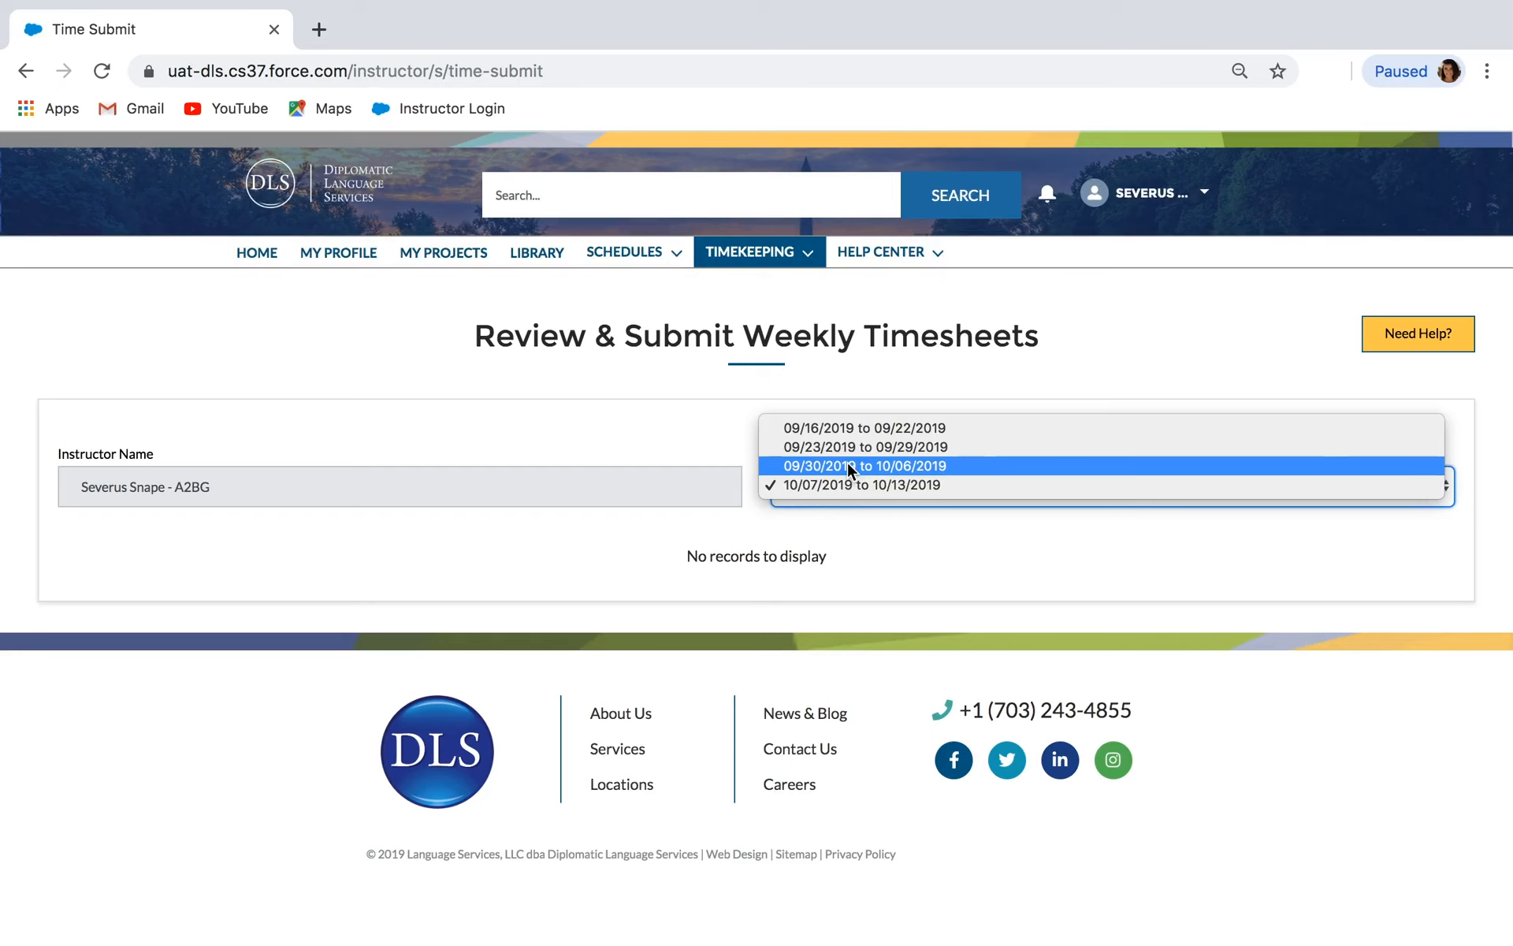
left_click(847, 466)
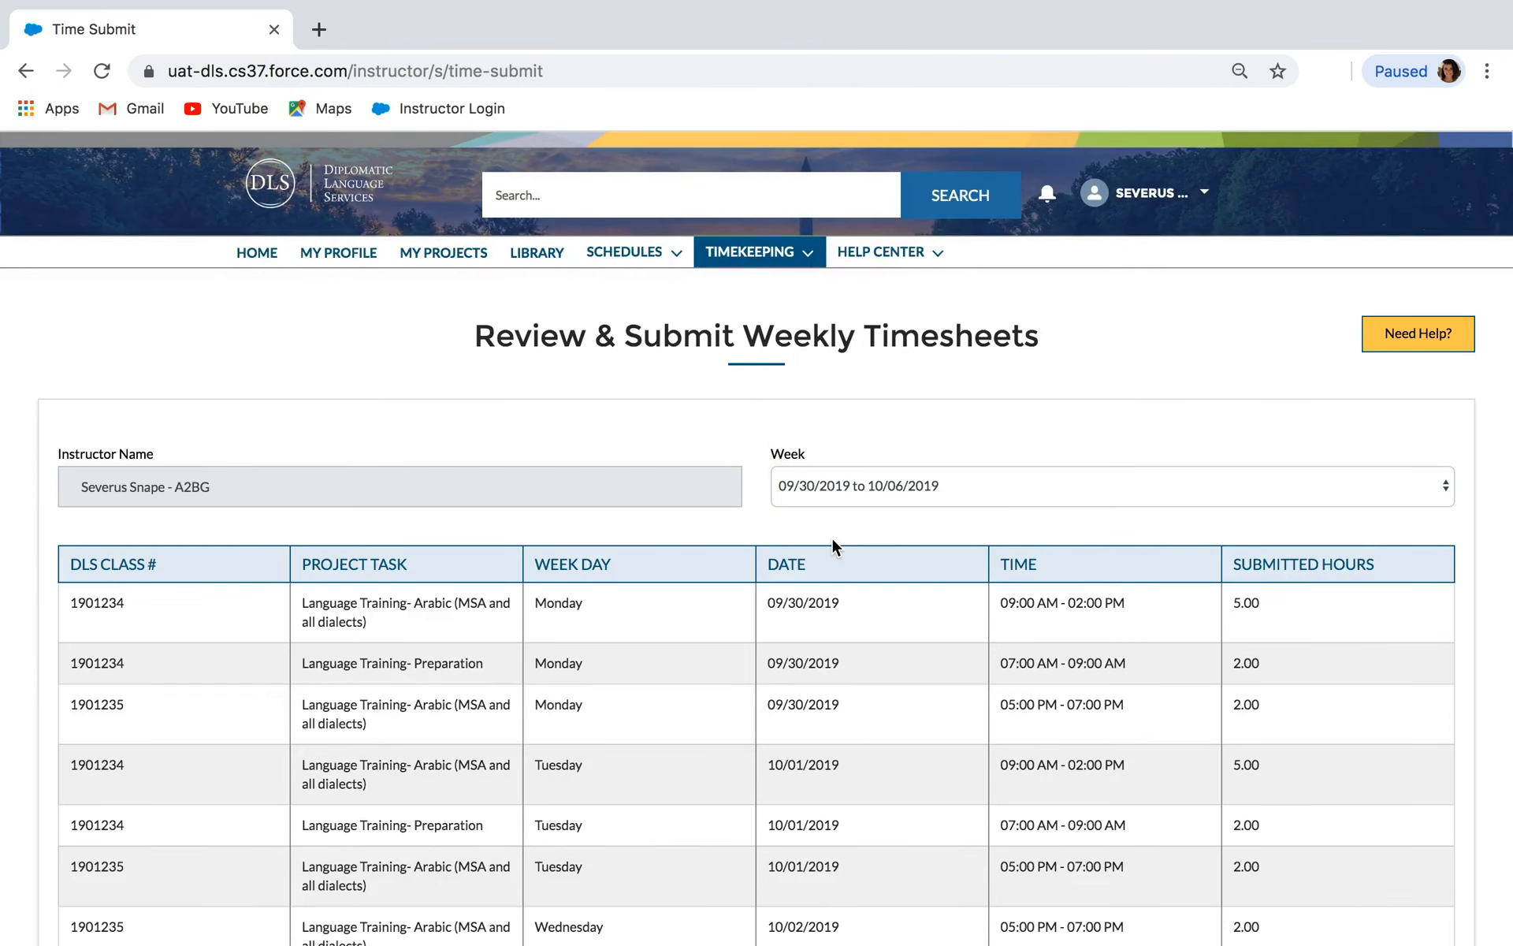
scroll(831, 538, "down", 5)
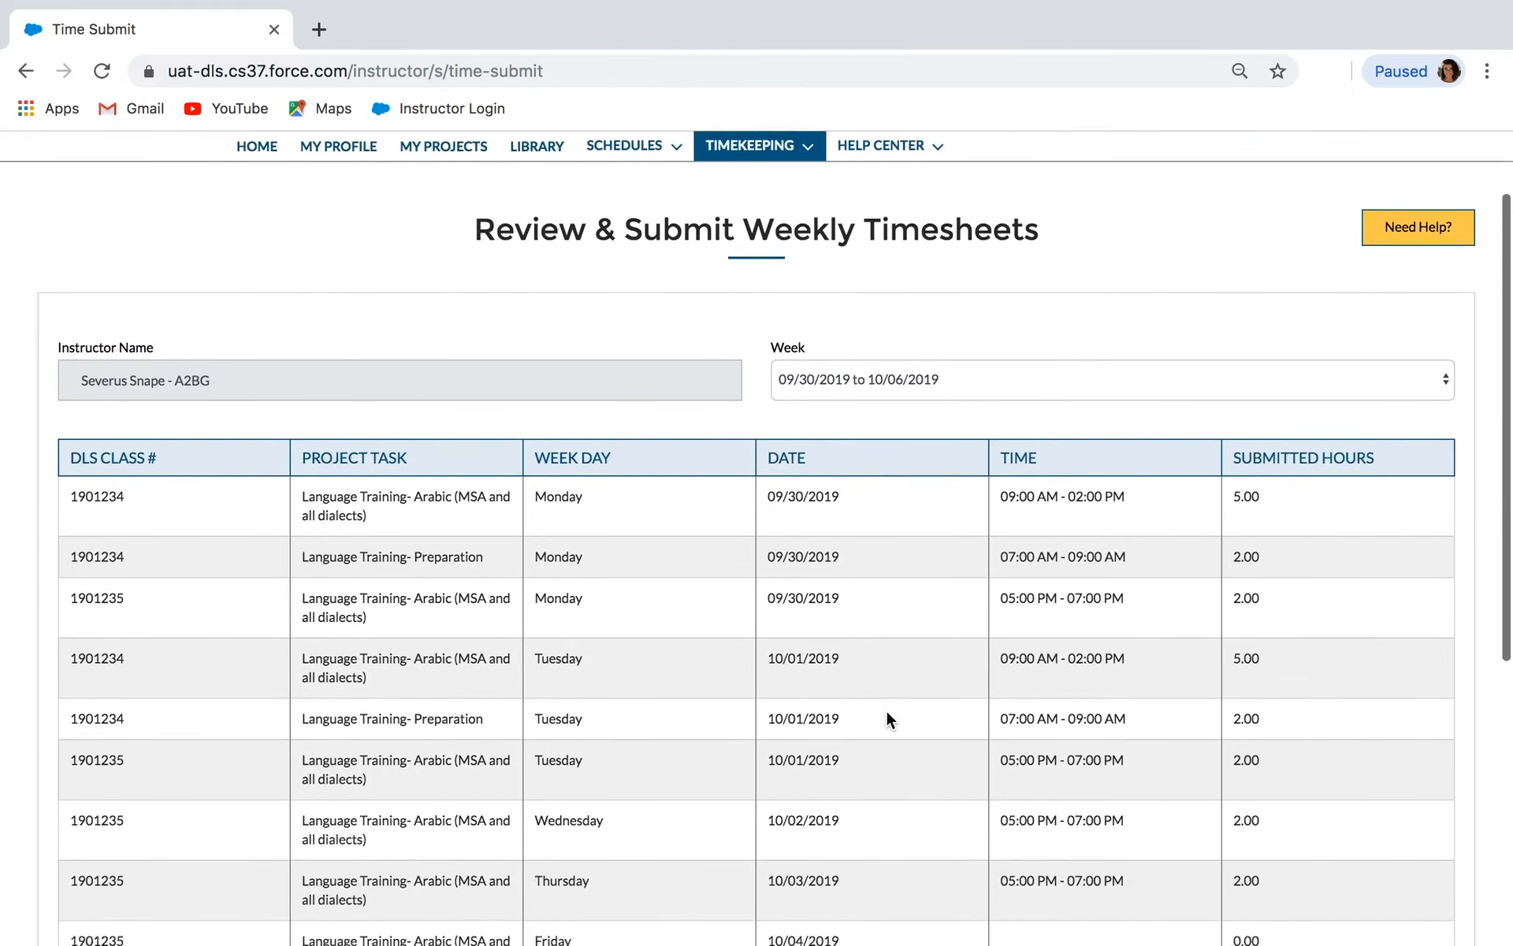
scroll(886, 711, "down", 2)
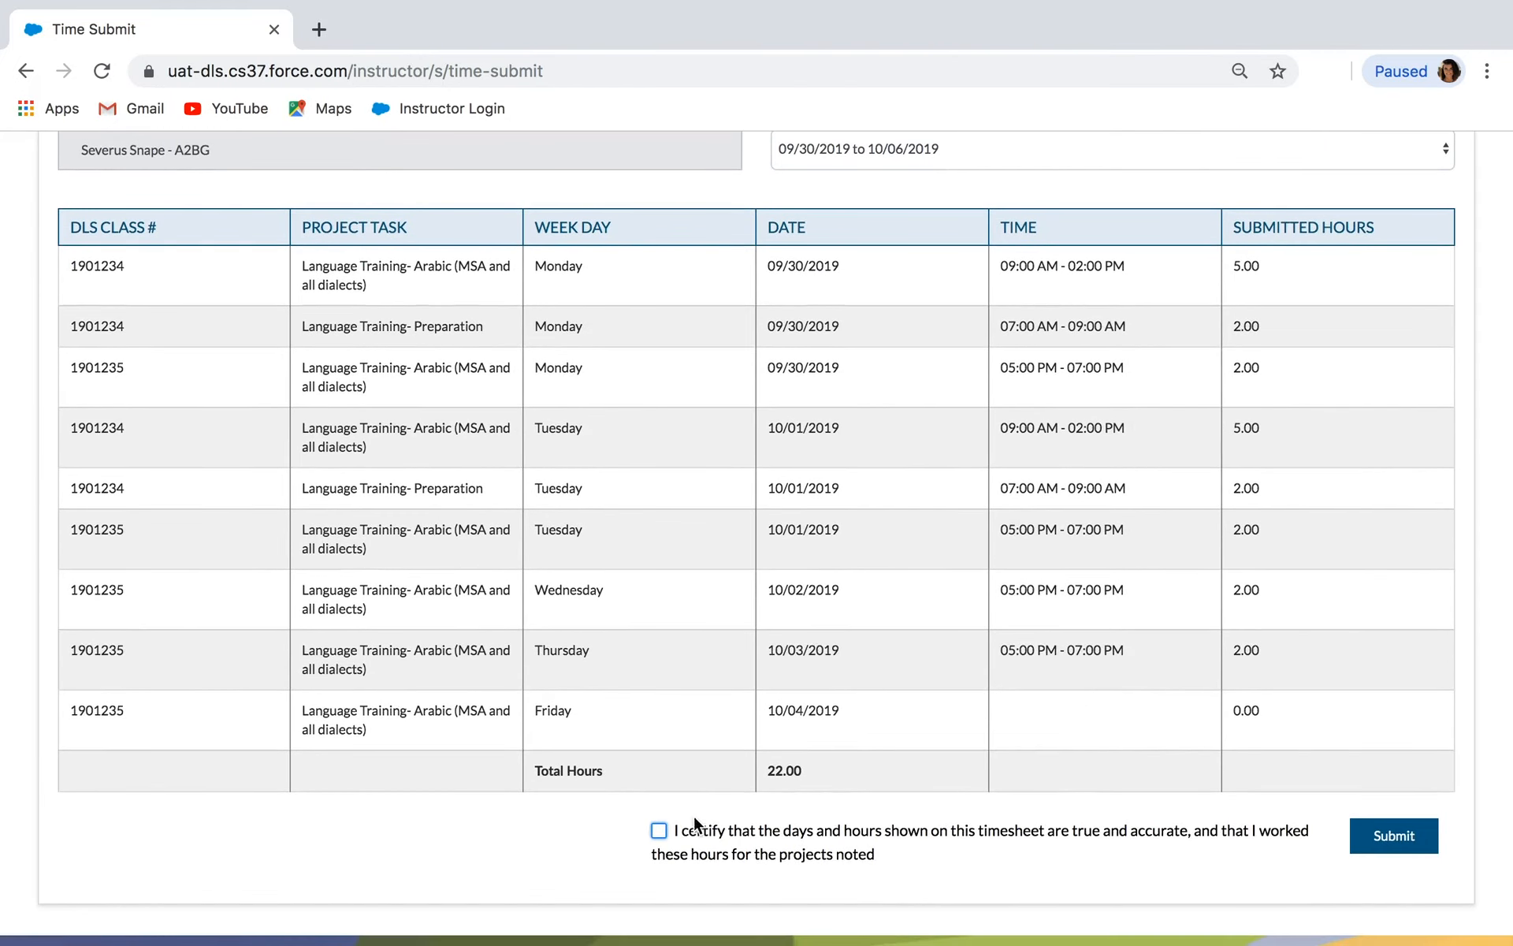
left_click(1407, 840)
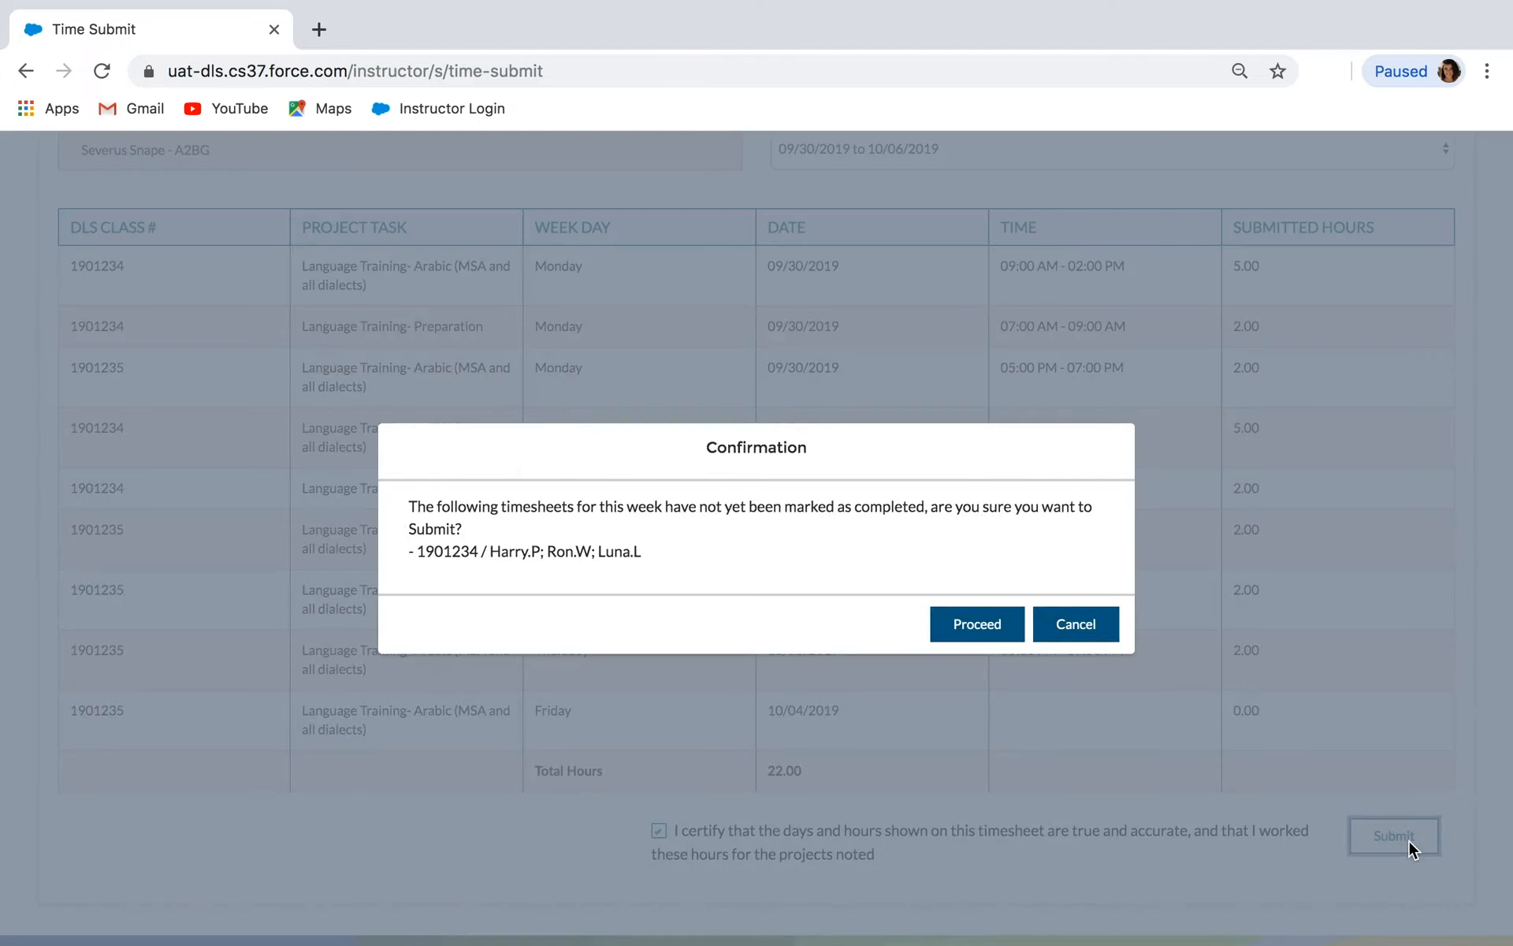
left_click(977, 625)
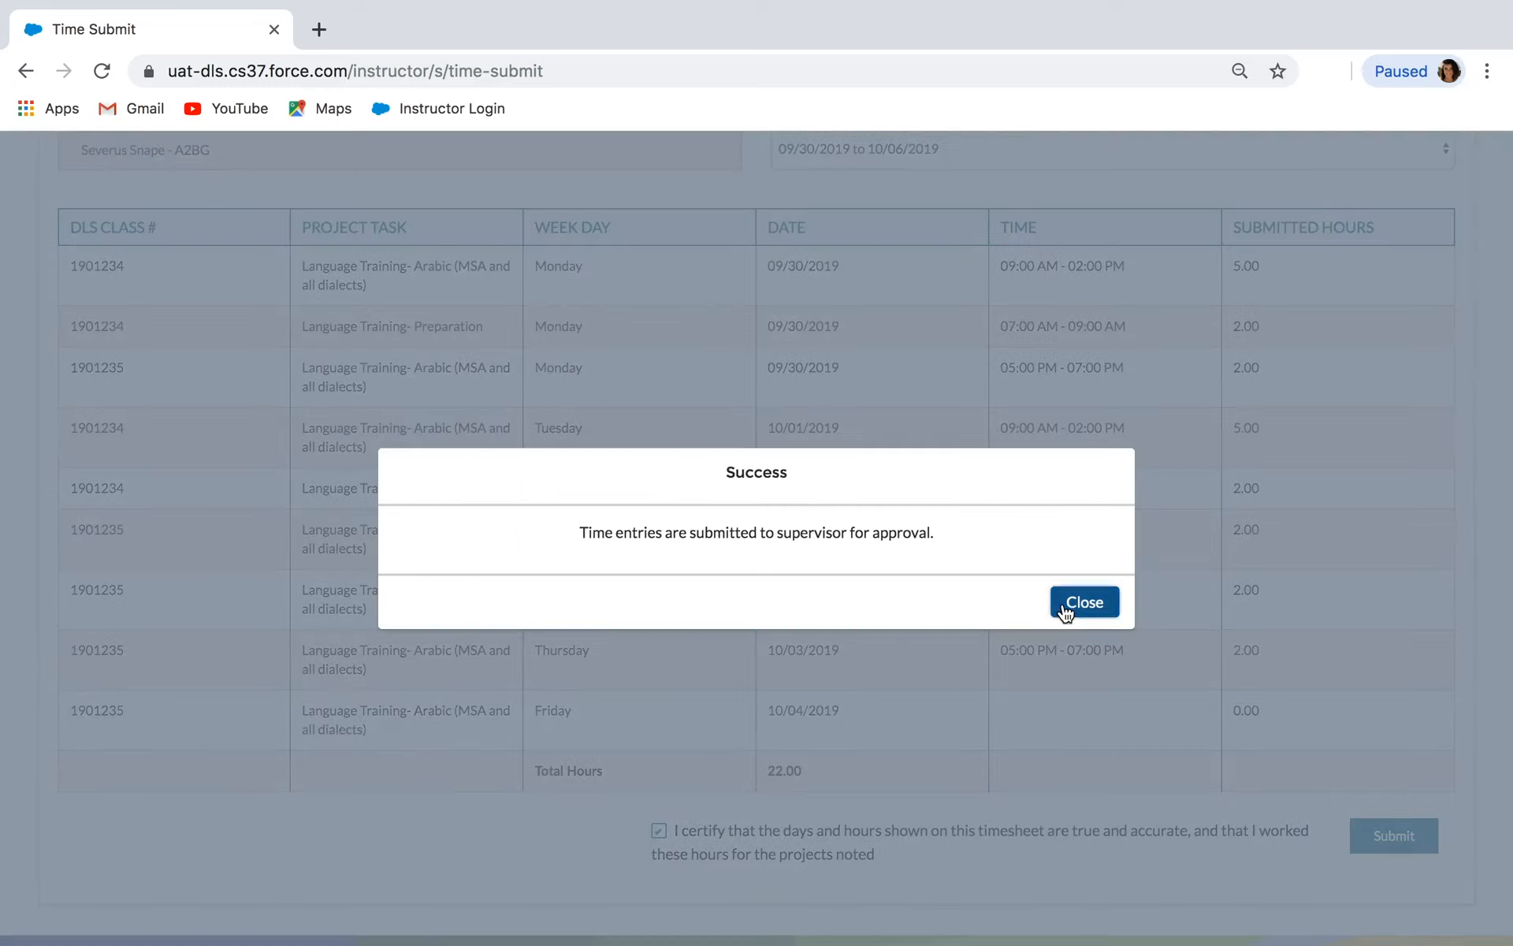
left_click(1066, 607)
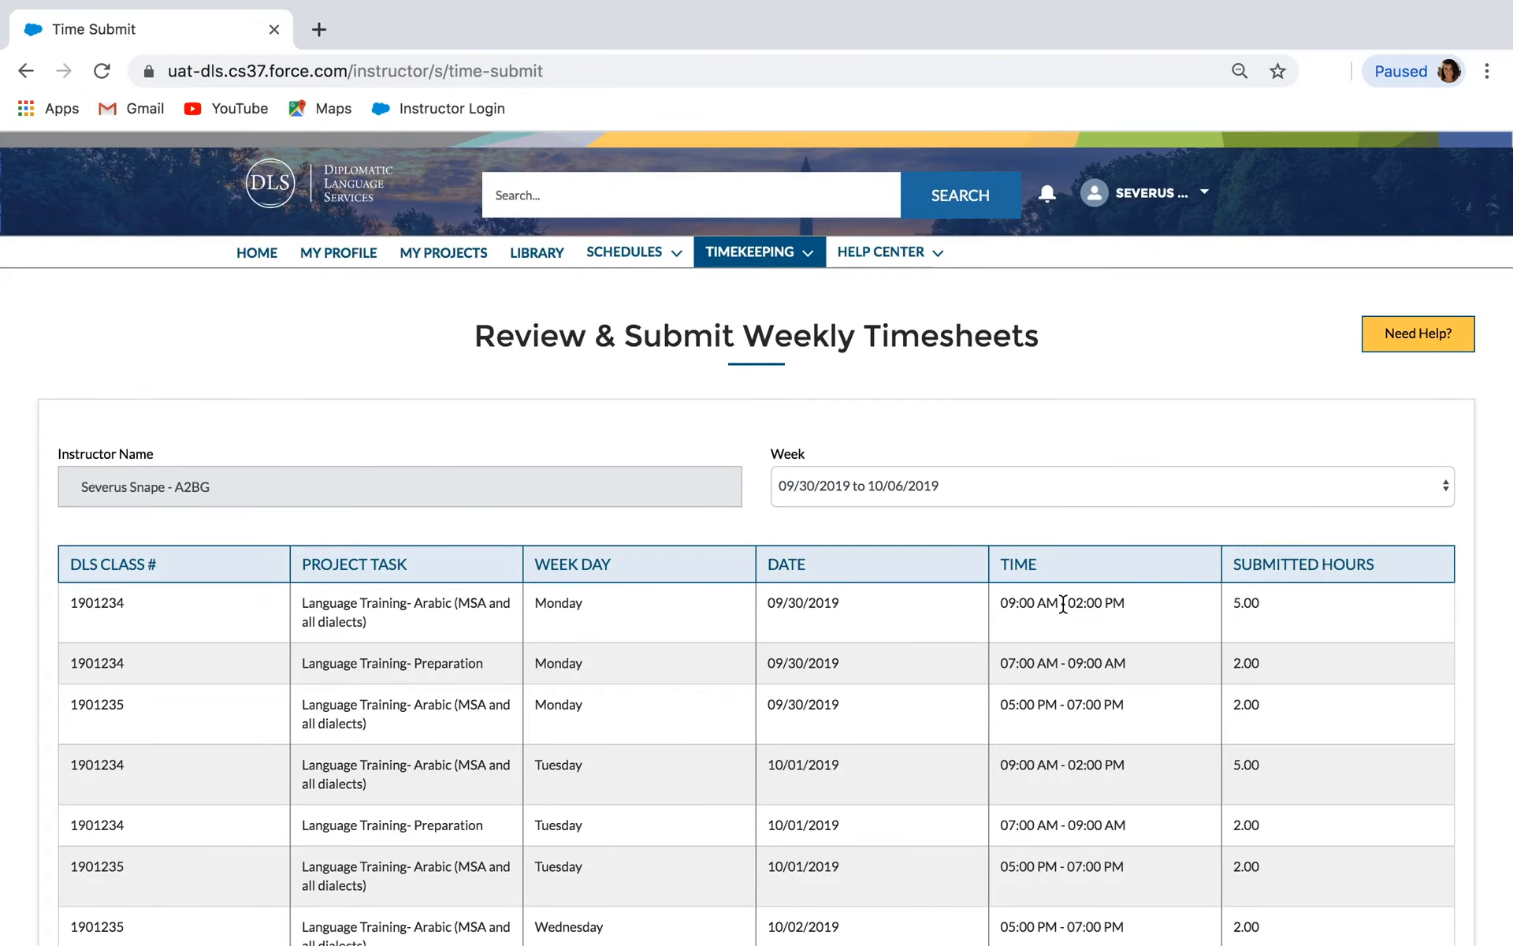
Step: Return to instructor time entry and load class 1901235 for the week 09/30/2019 to 10/06/2019
left_click(806, 260)
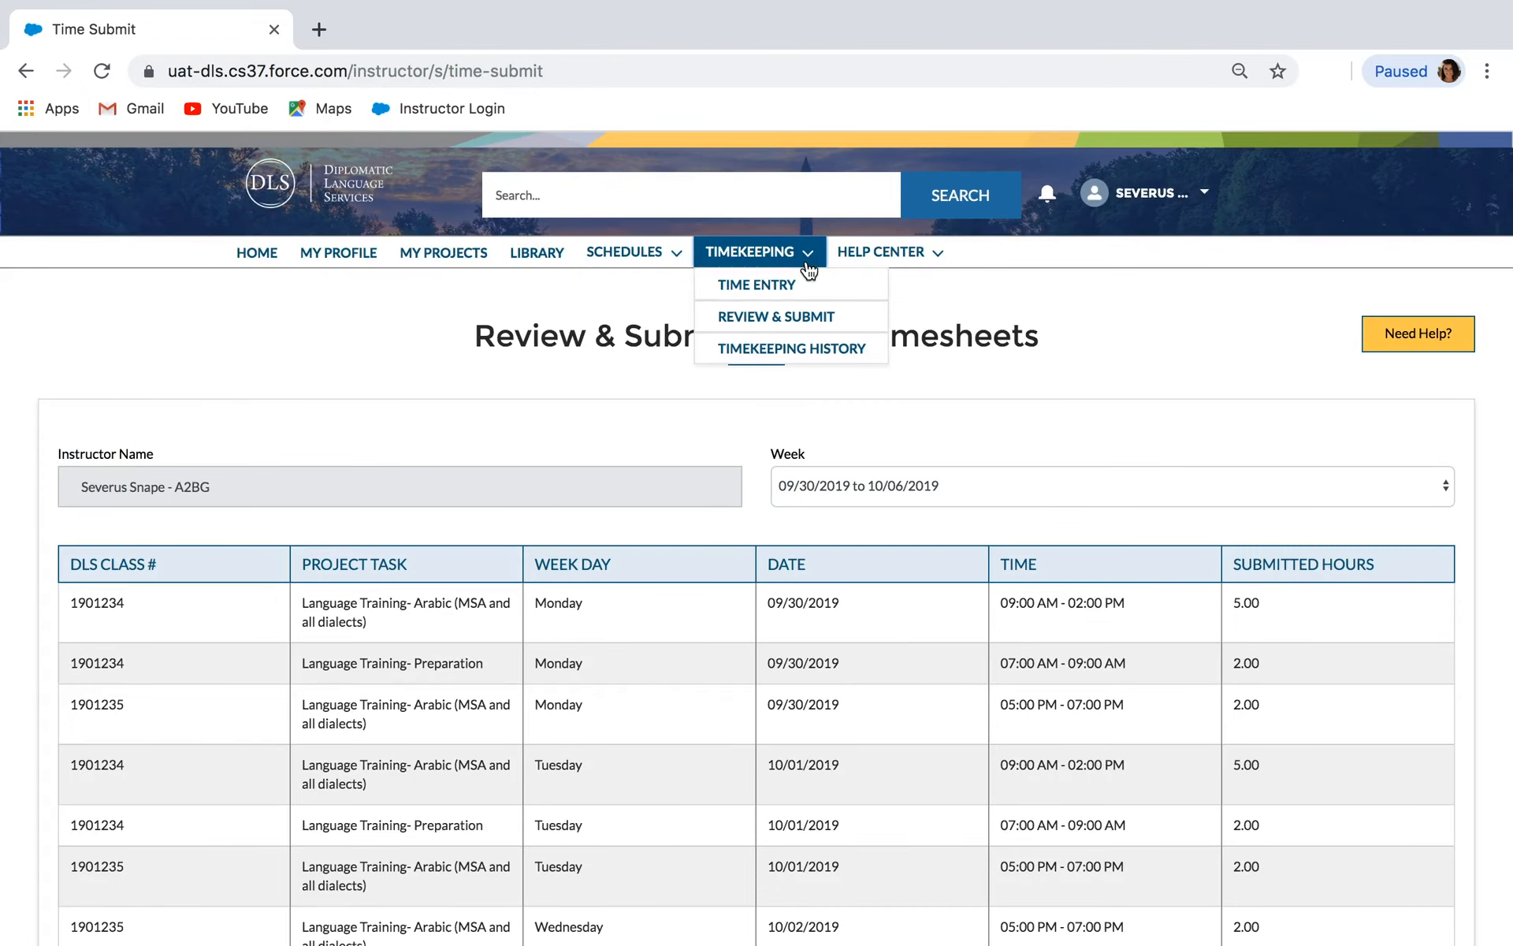
left_click(792, 284)
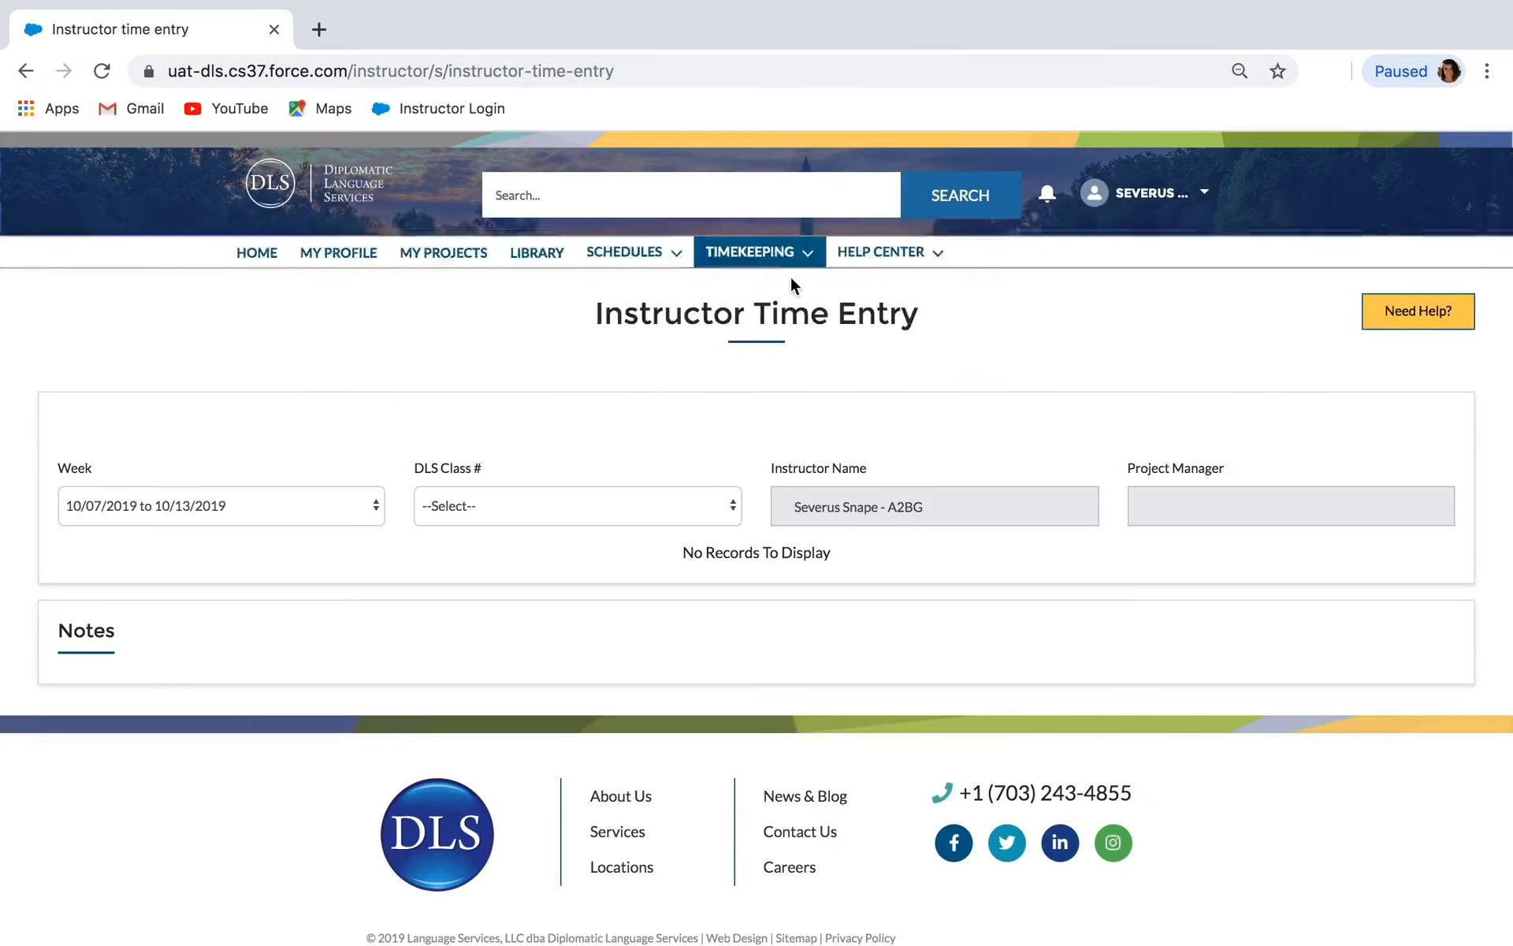
left_click(356, 497)
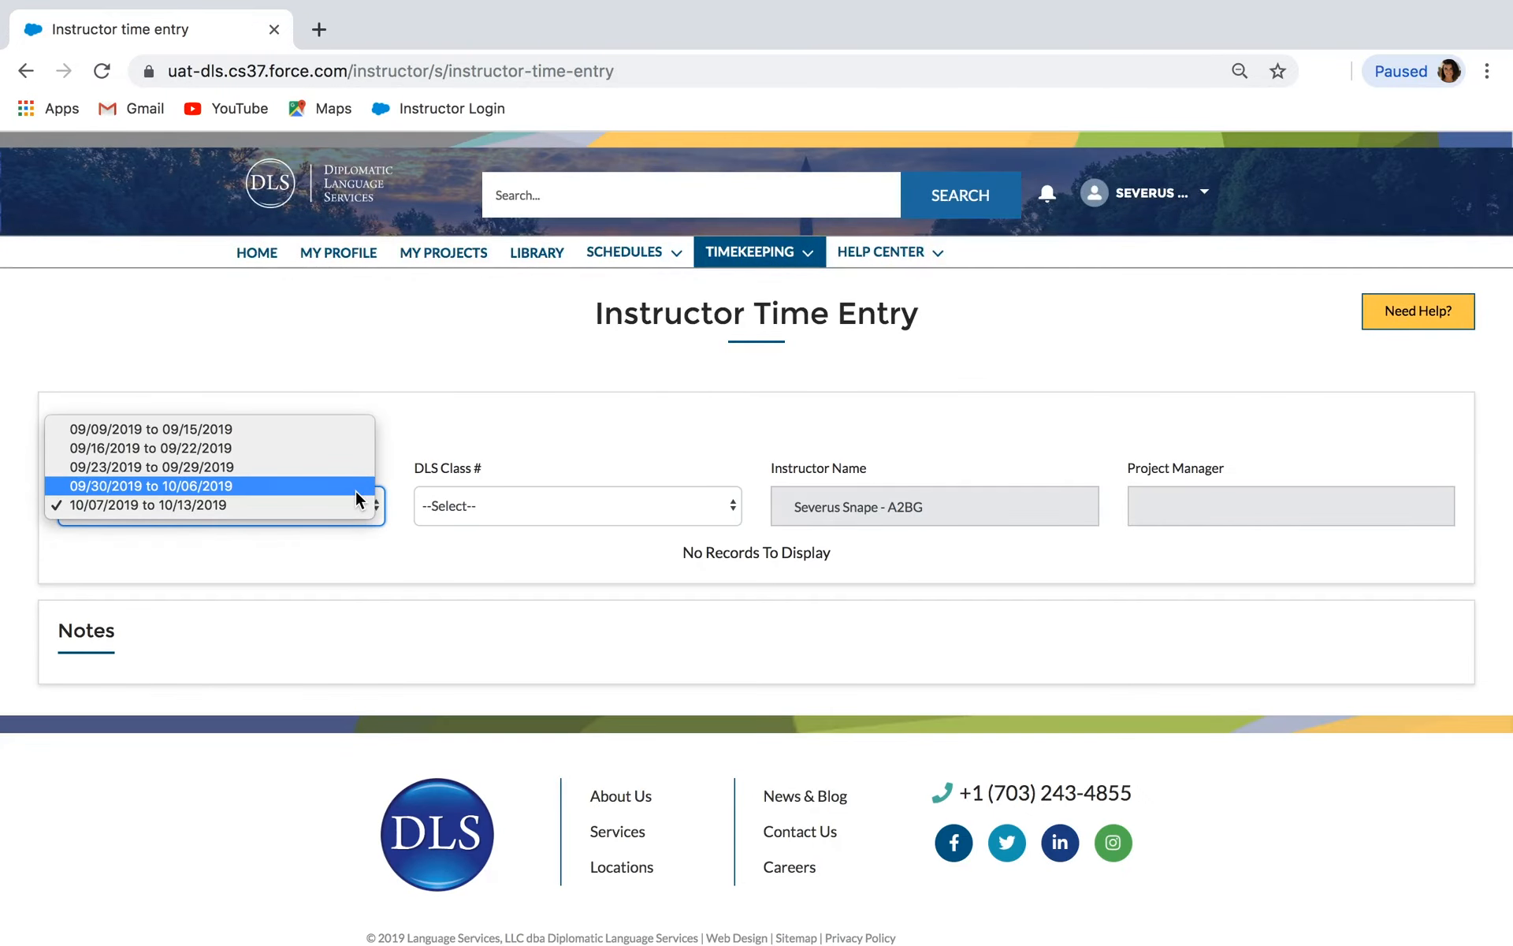
left_click(357, 487)
left_click(451, 504)
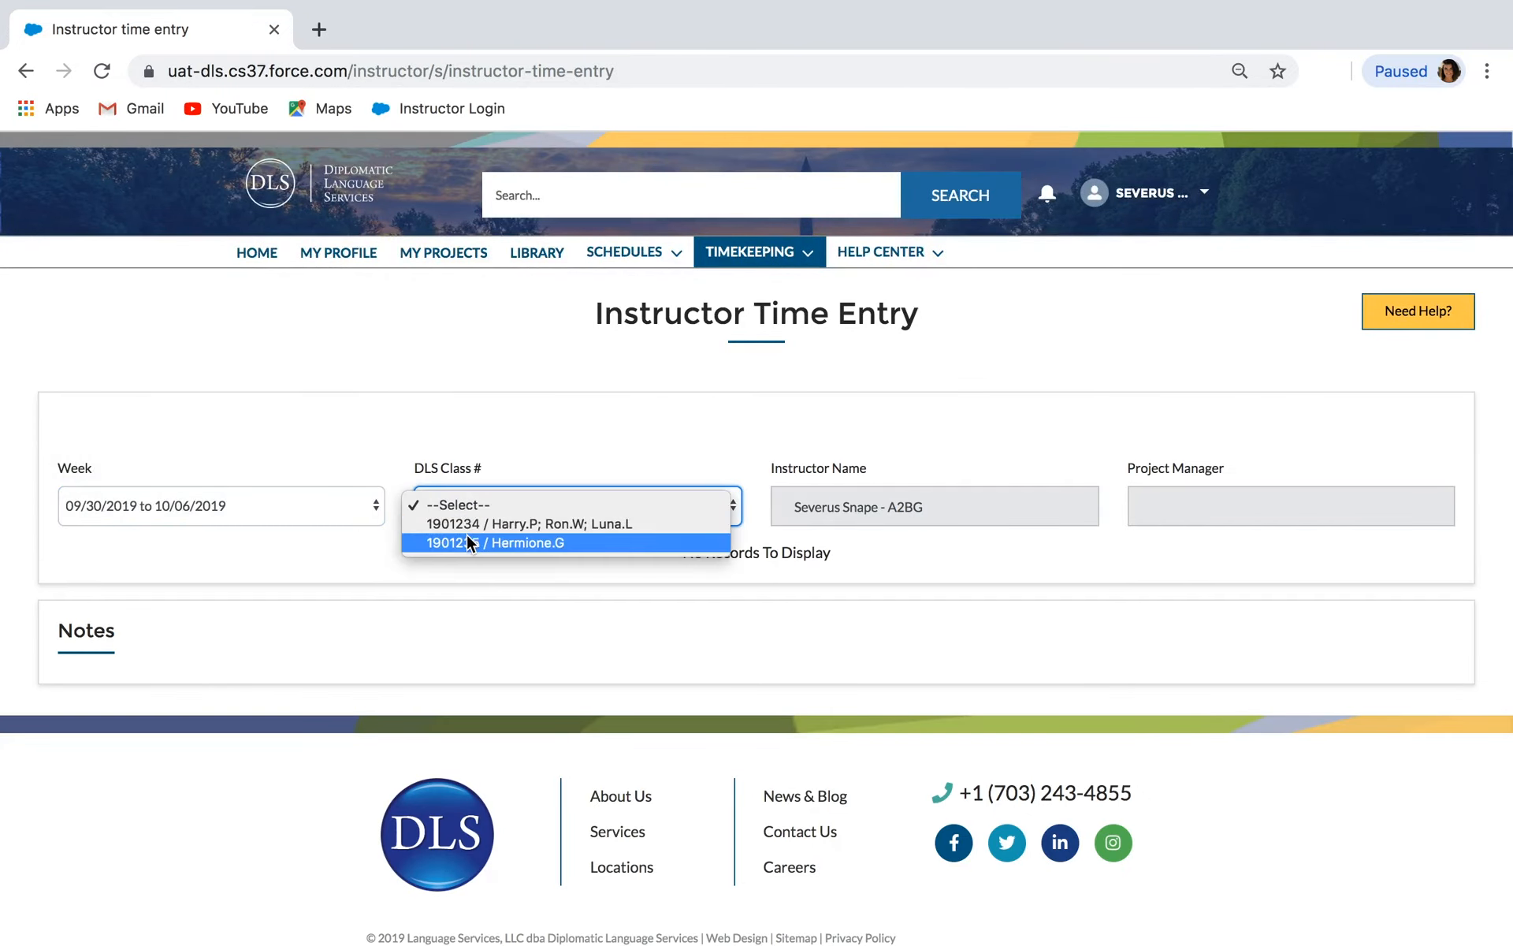
left_click(470, 542)
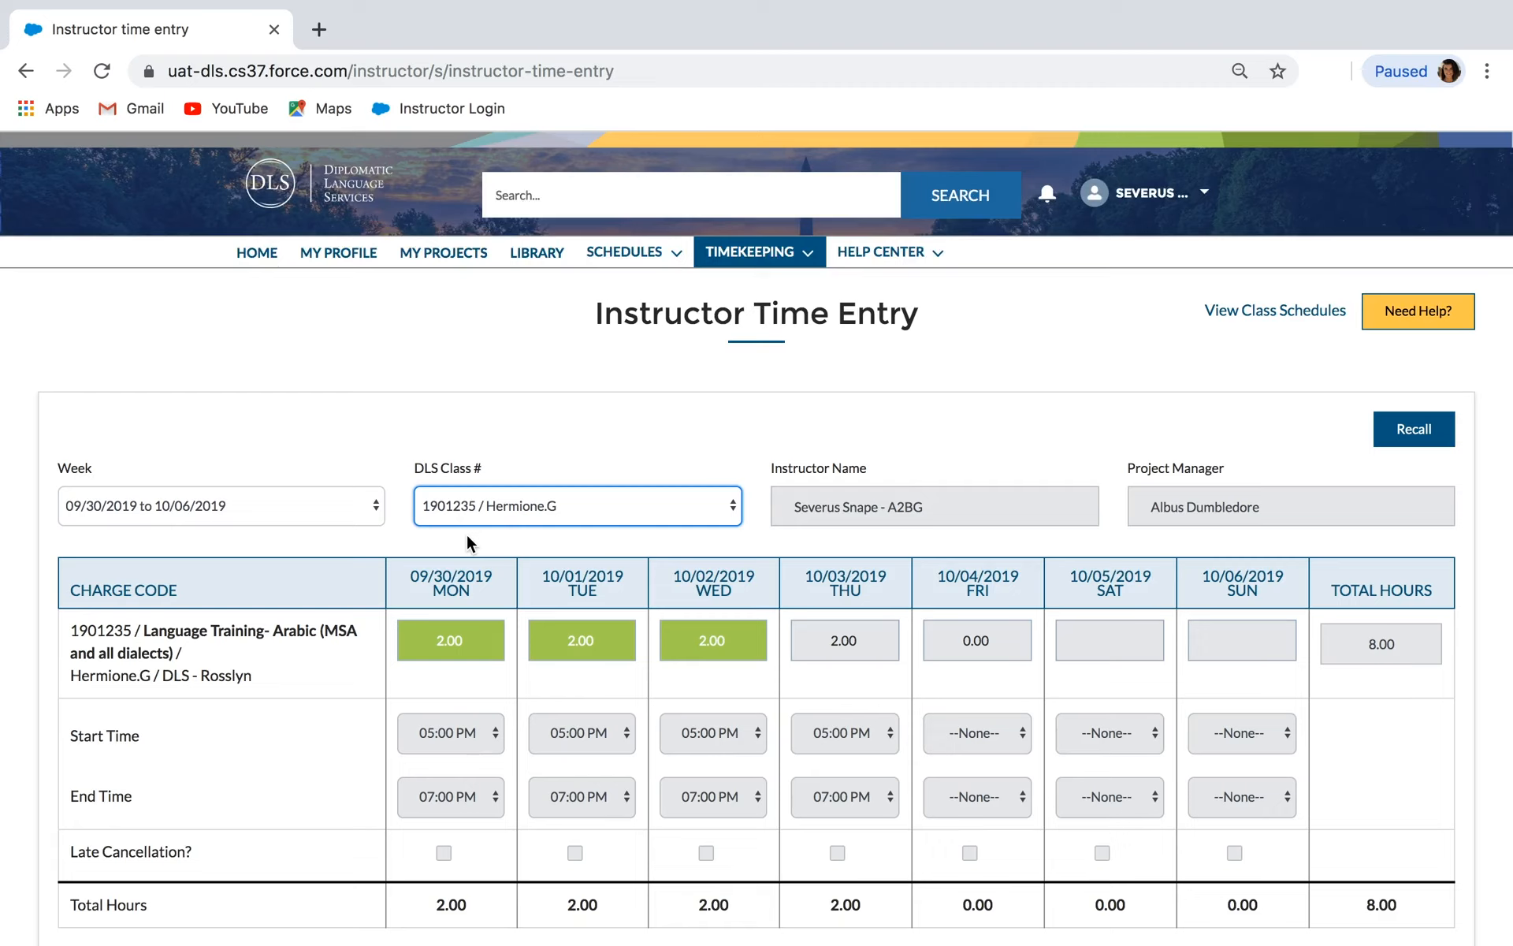
Step: Recall the submitted time entries of class 1901235 so they can be edited again
left_click(1401, 437)
left_click(983, 599)
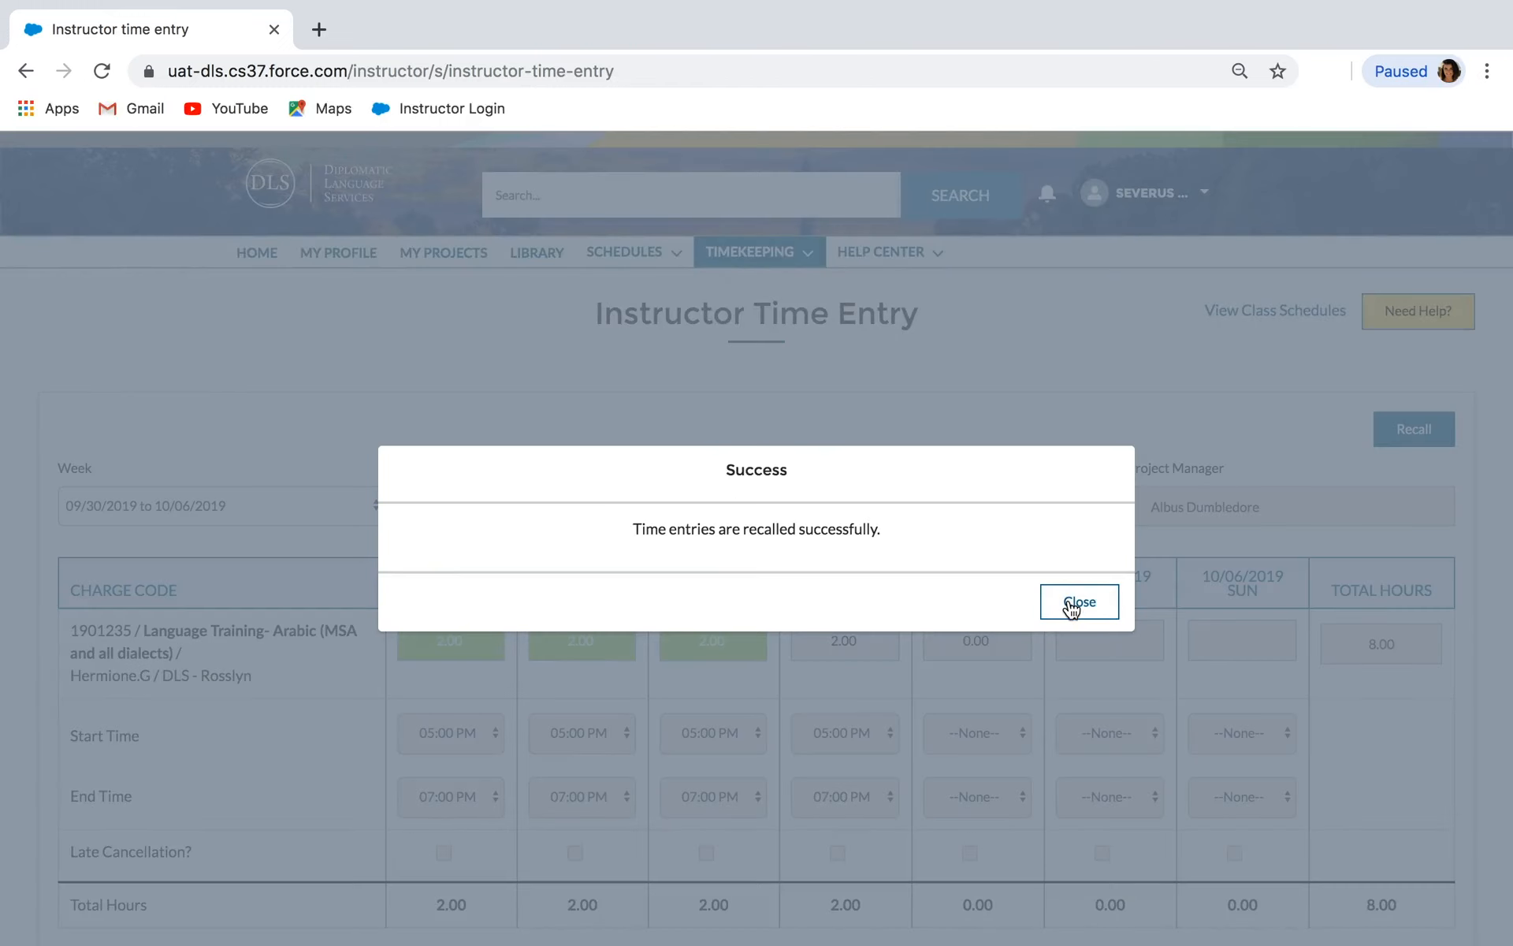
left_click(1064, 602)
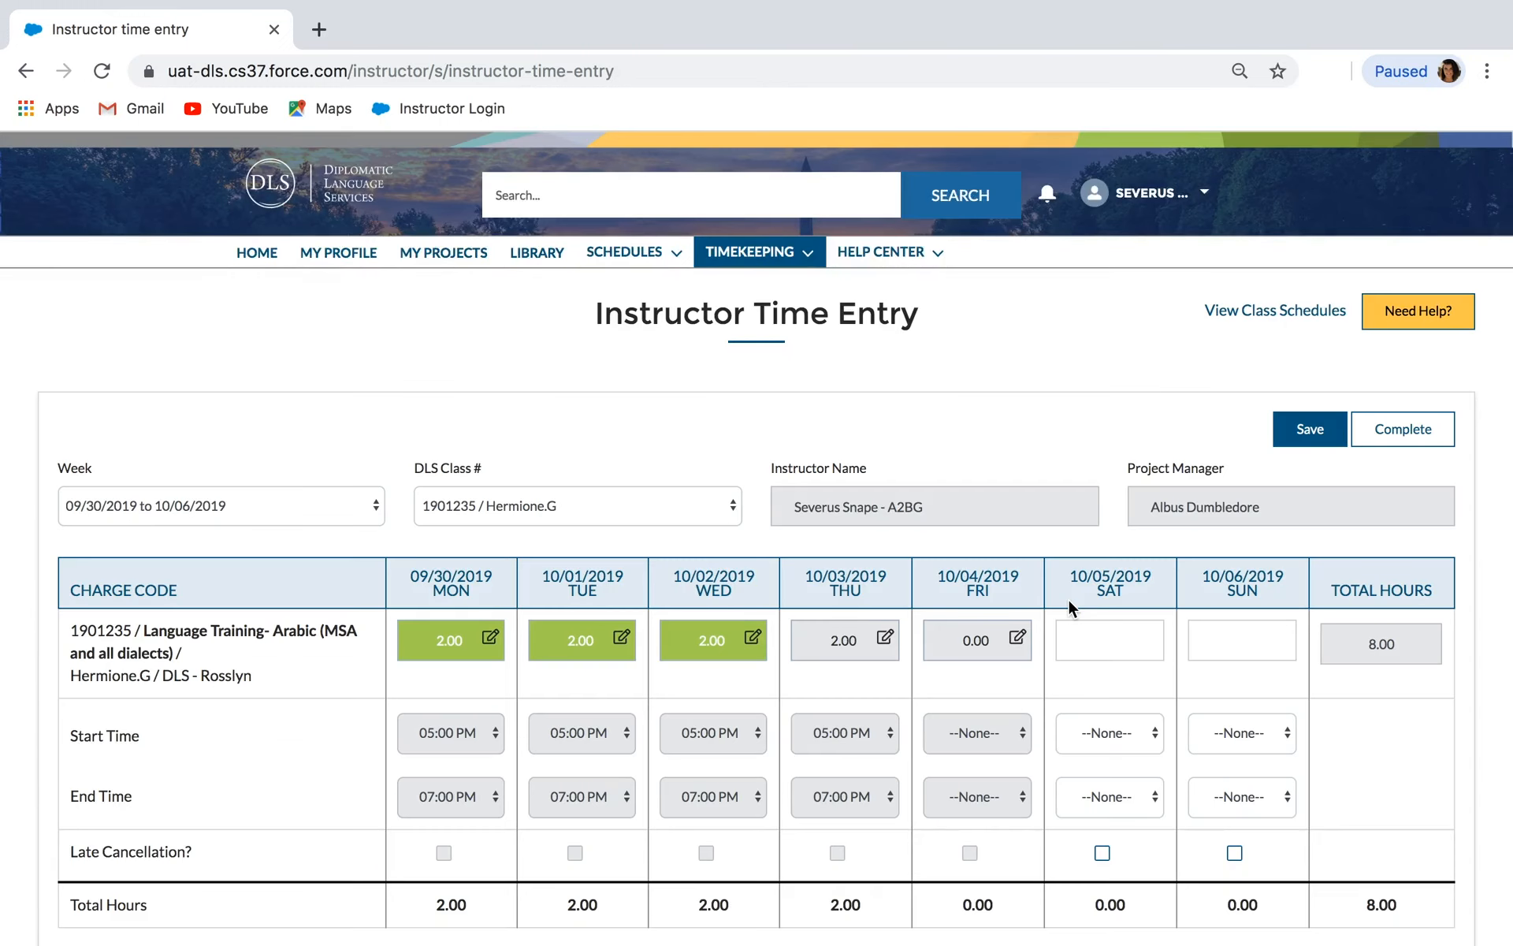
Step: Change the Friday 10/04/2019 entry to 2.00 hours, from 05:00 PM to 07:00 PM
left_click(1018, 637)
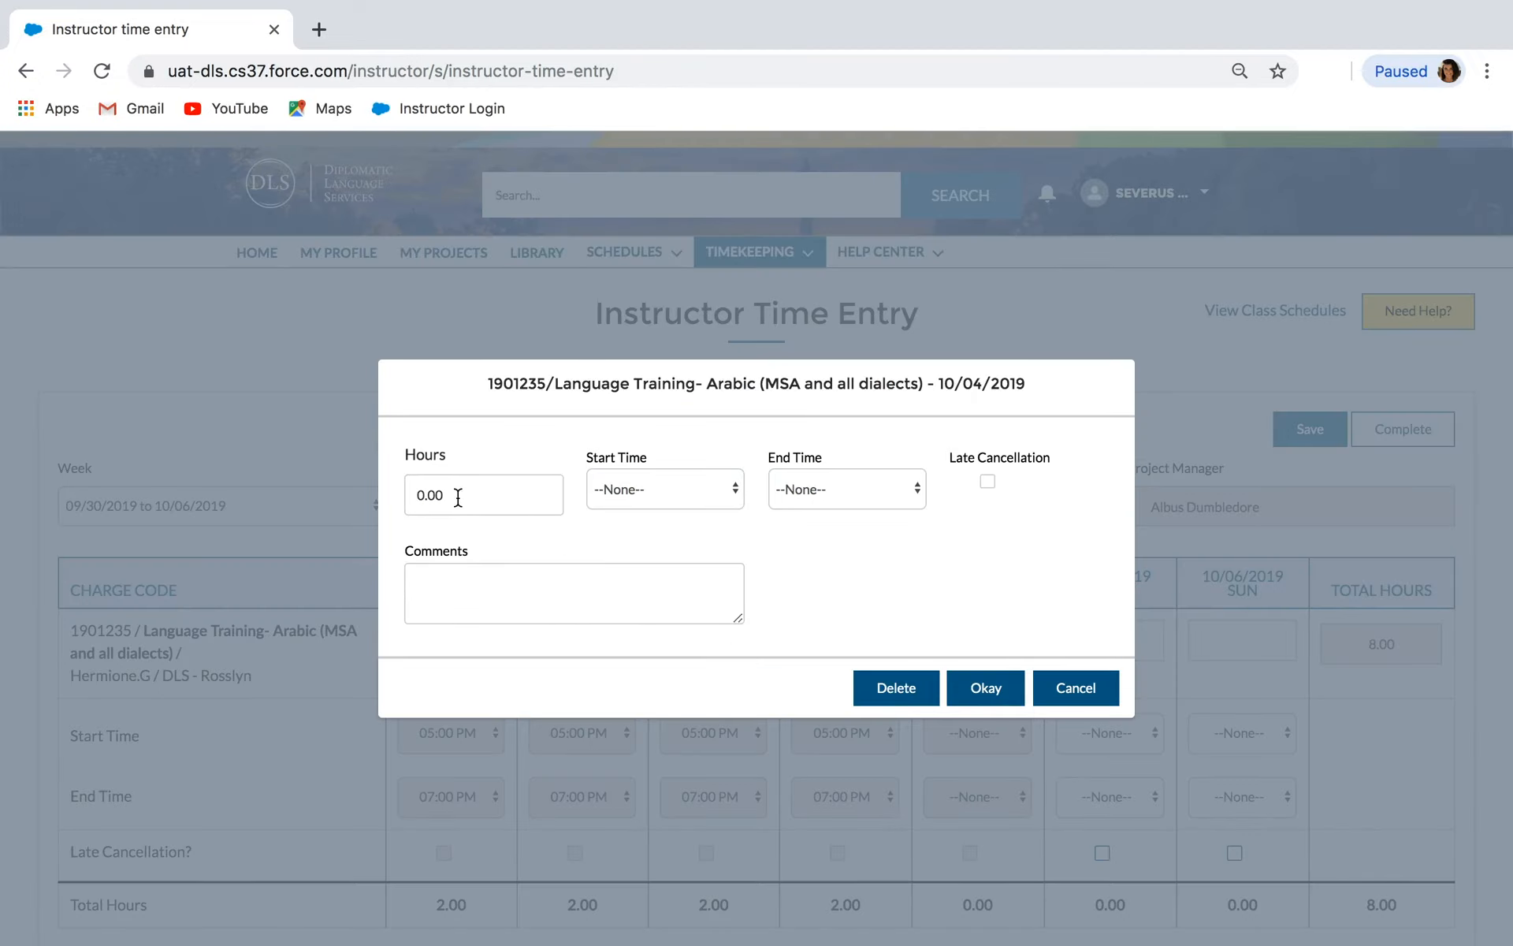
left_click_drag(461, 496, 381, 501)
type("2")
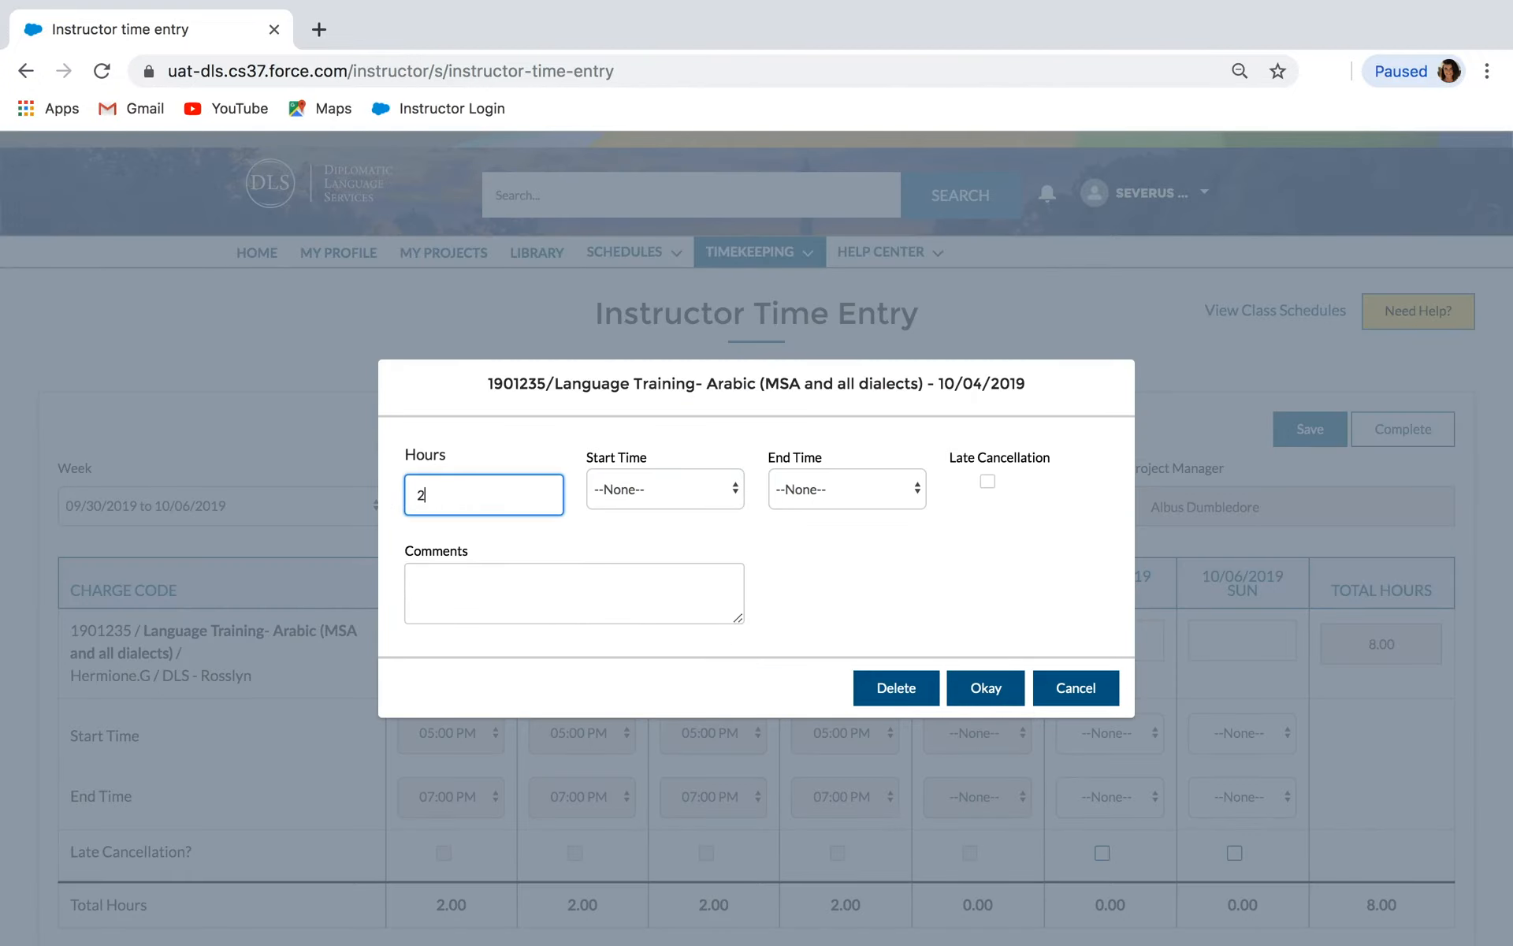
type(".00")
left_click(660, 490)
left_click(656, 807)
left_click(900, 486)
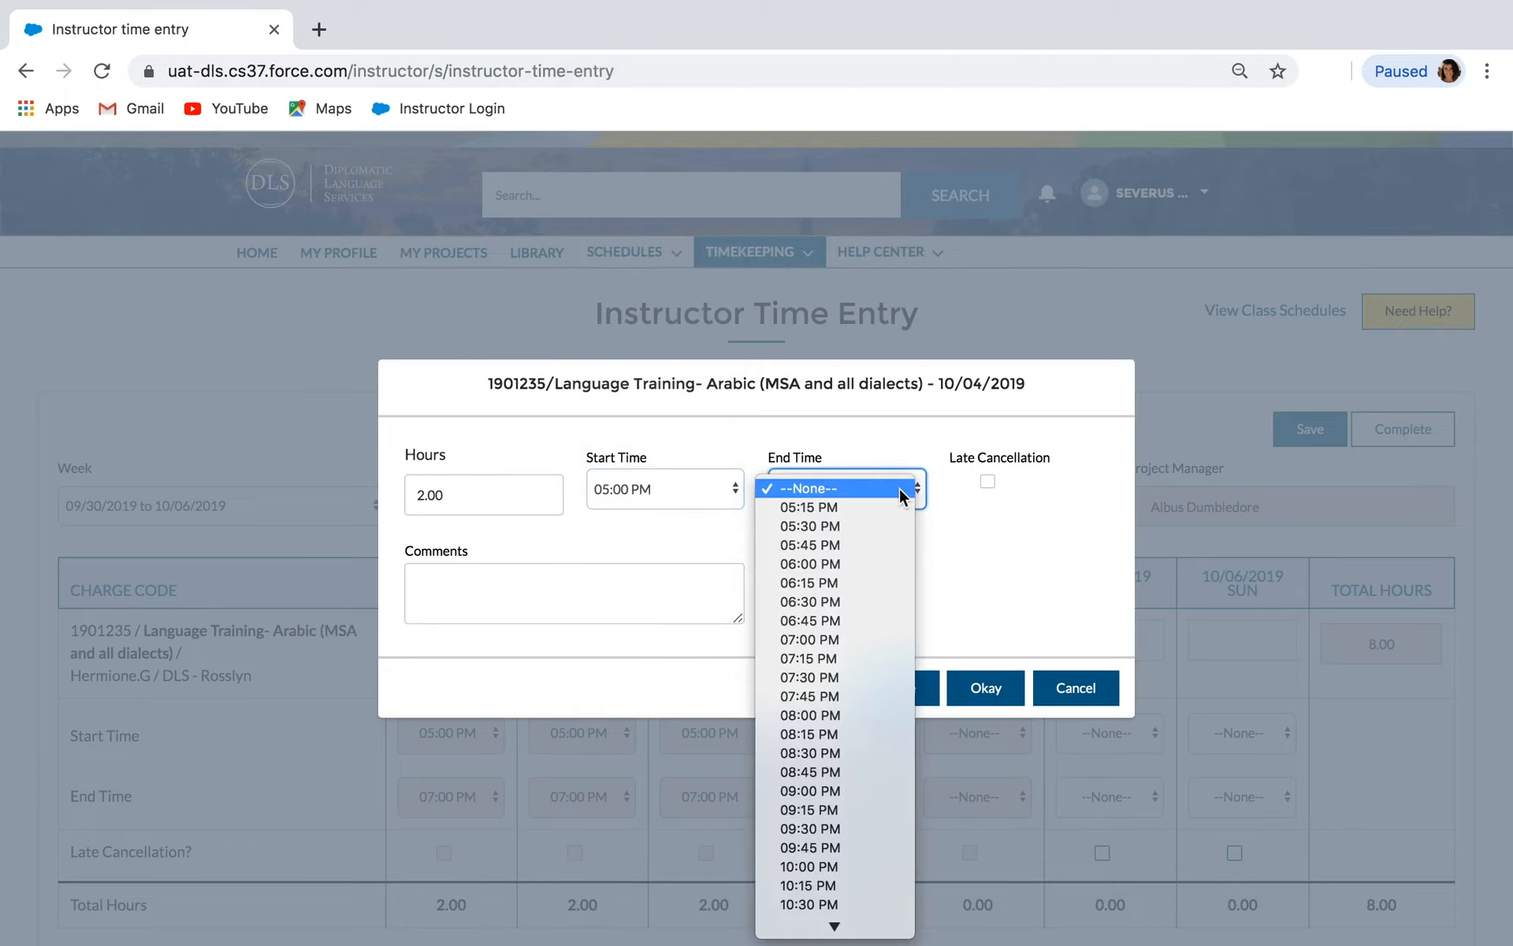
left_click(890, 546)
Step: Add the comment "Accidentally entered 0 hours instead of 2" to the Friday entry and accept the correction
left_click(430, 583)
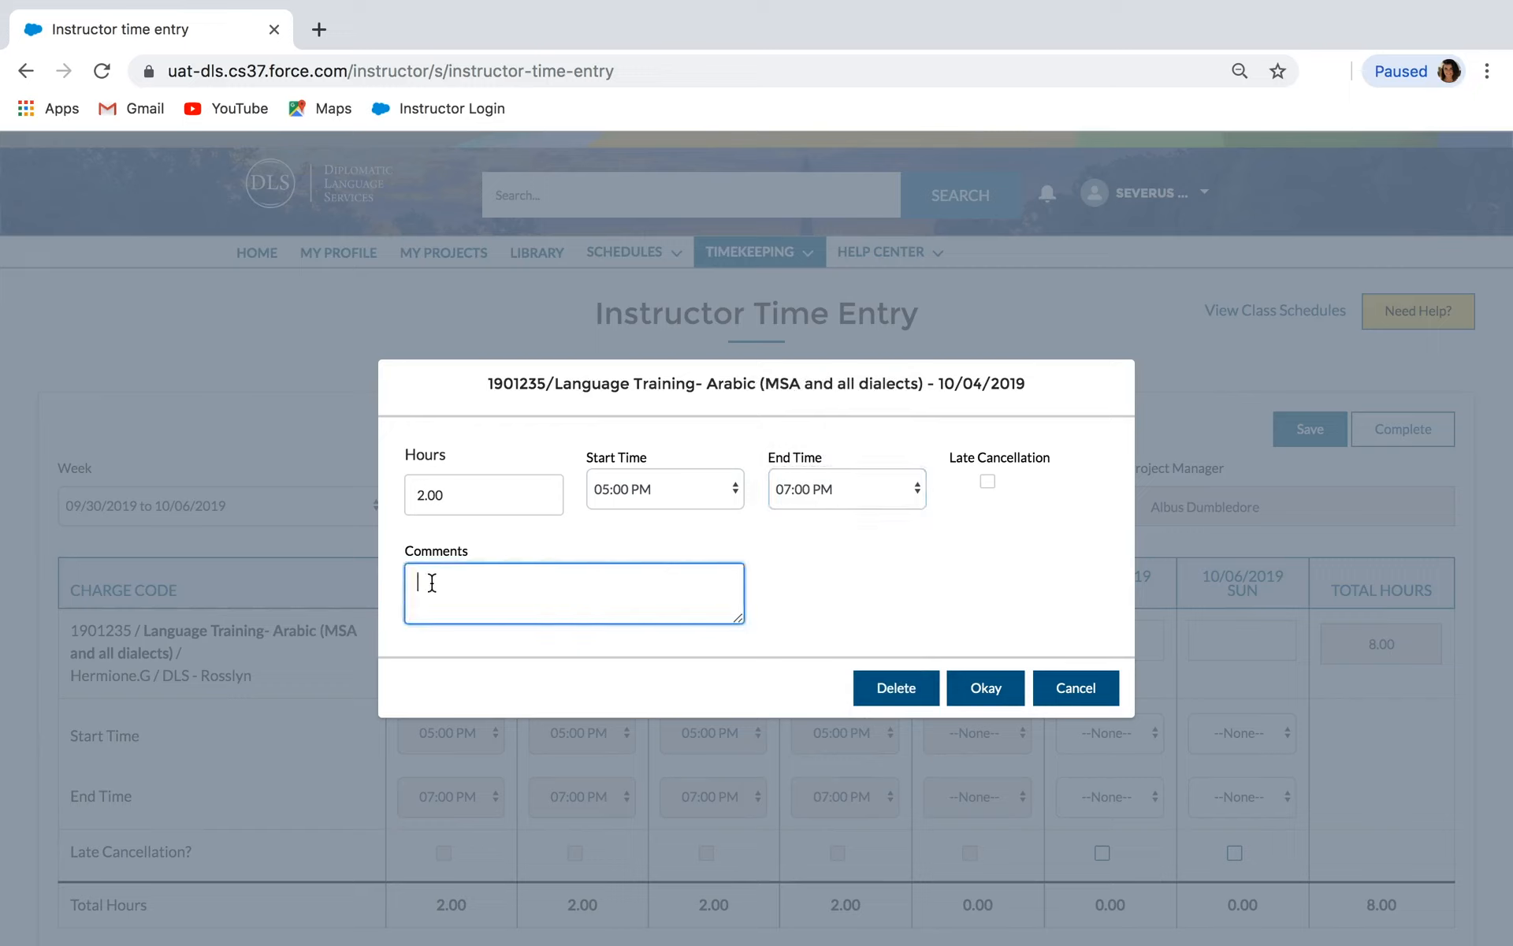
type("Accidentally entered 0 hours instead of 2")
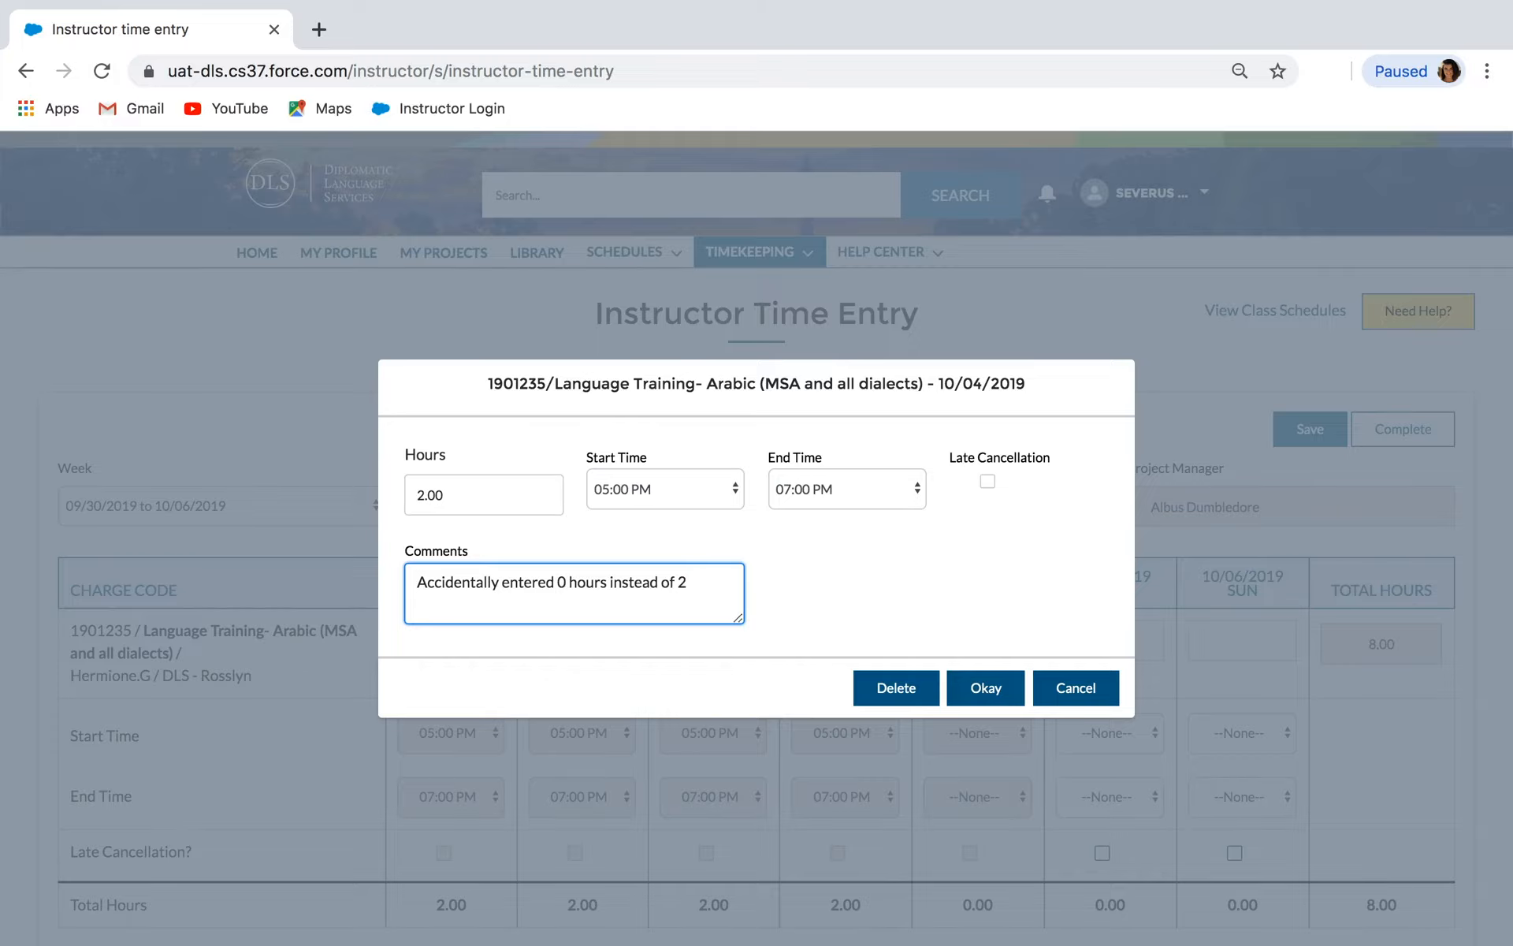
left_click(980, 694)
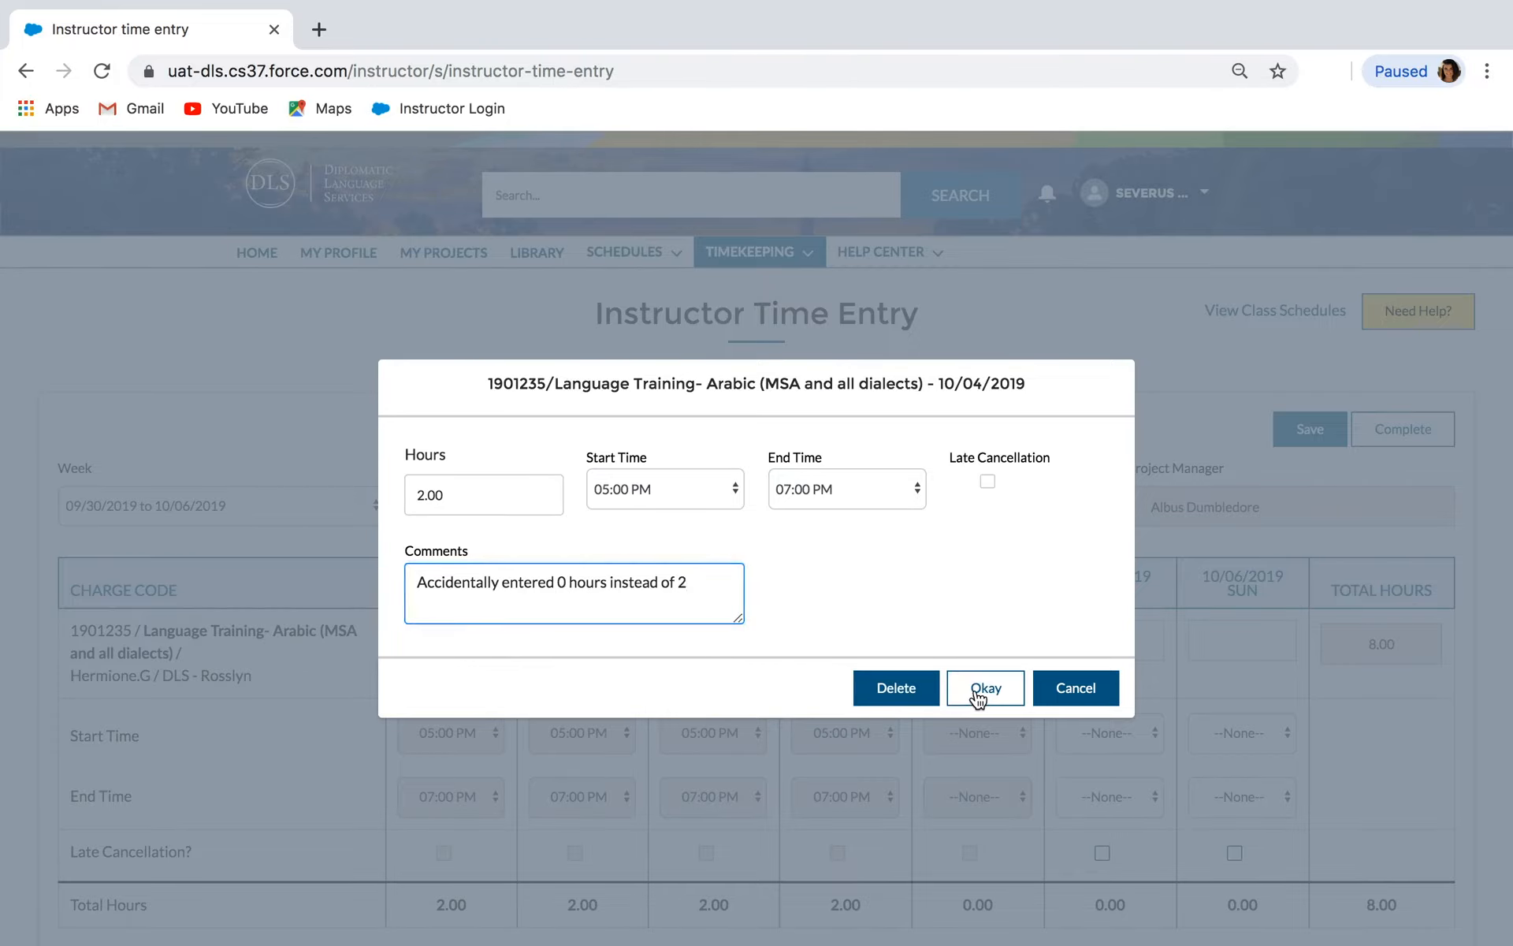
Step: Check the timesheet's notes on submissions and recalls, and open the help articles on timekeeping
scroll(976, 692, "down", 5)
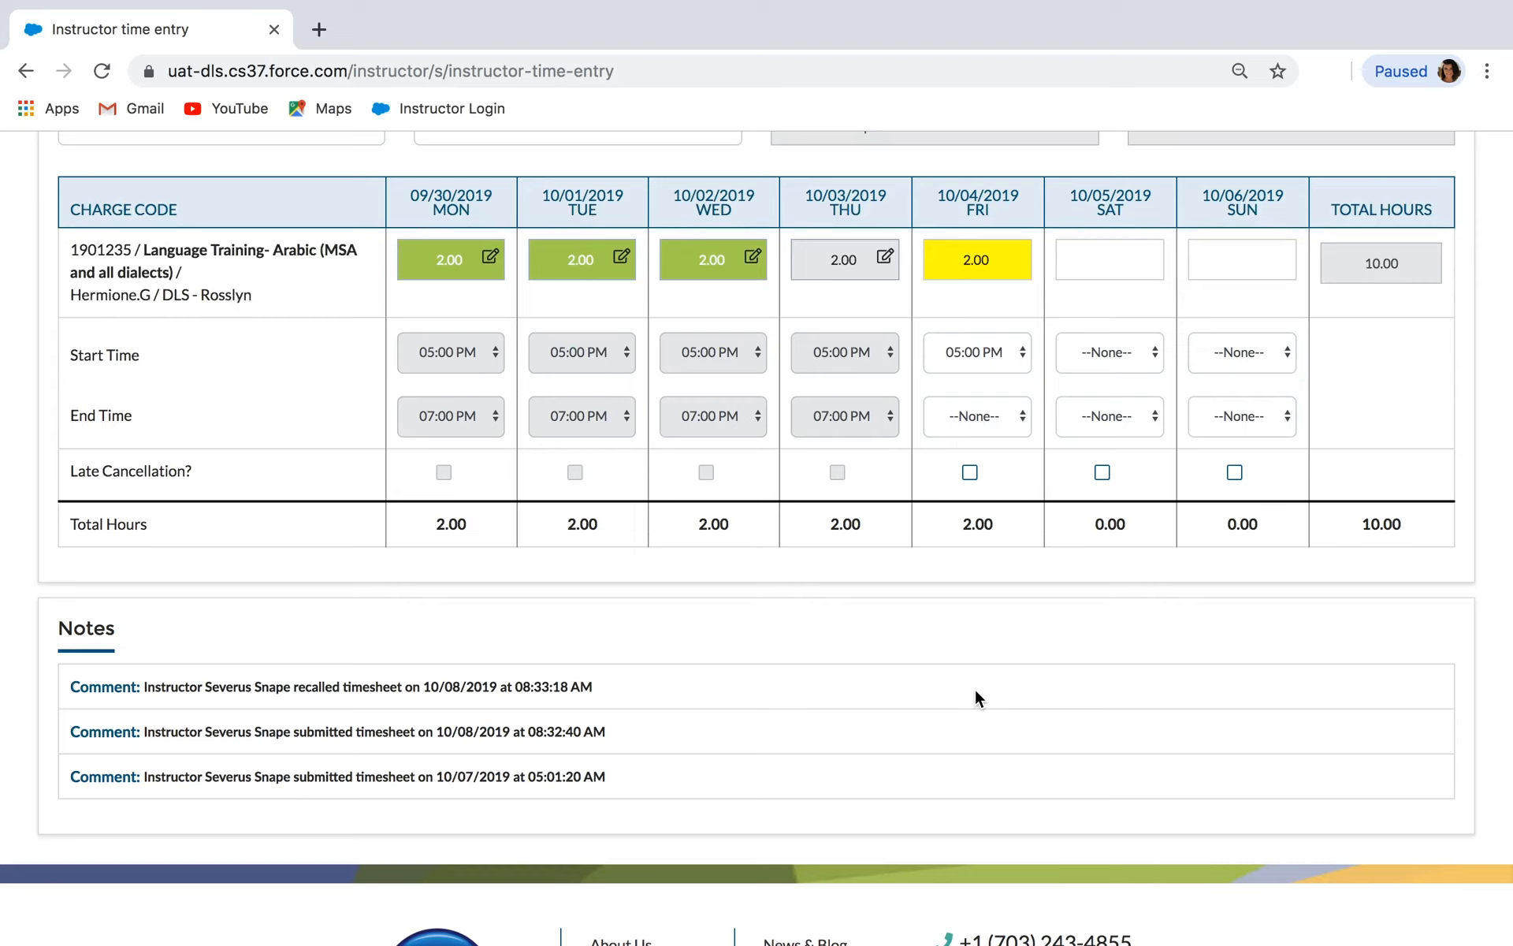
scroll(974, 697, "up", 5)
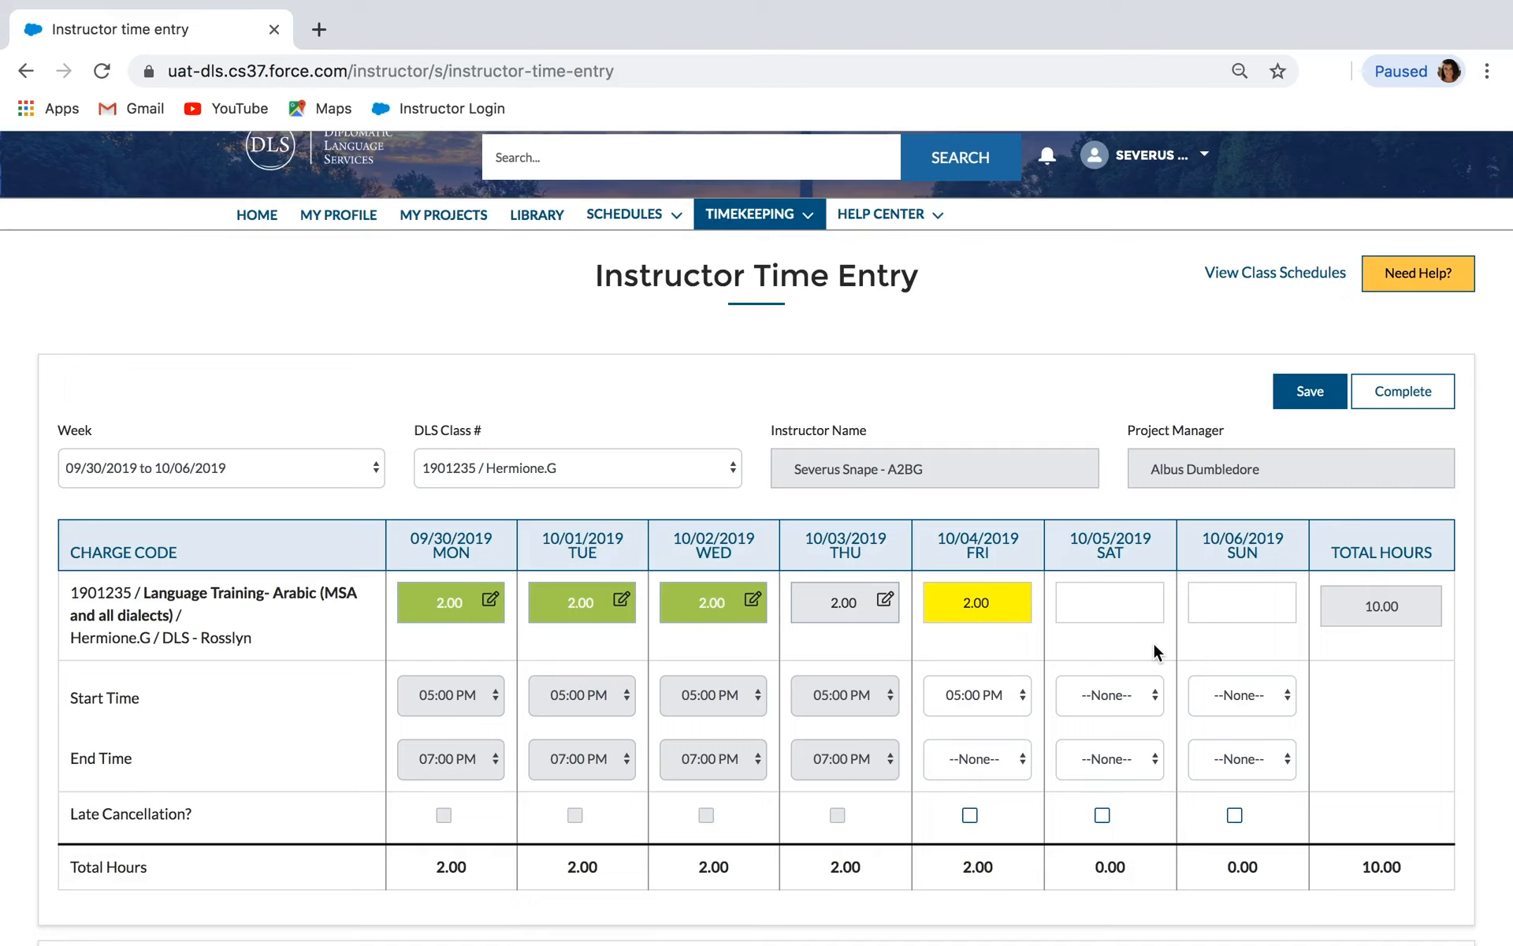
left_click(1423, 283)
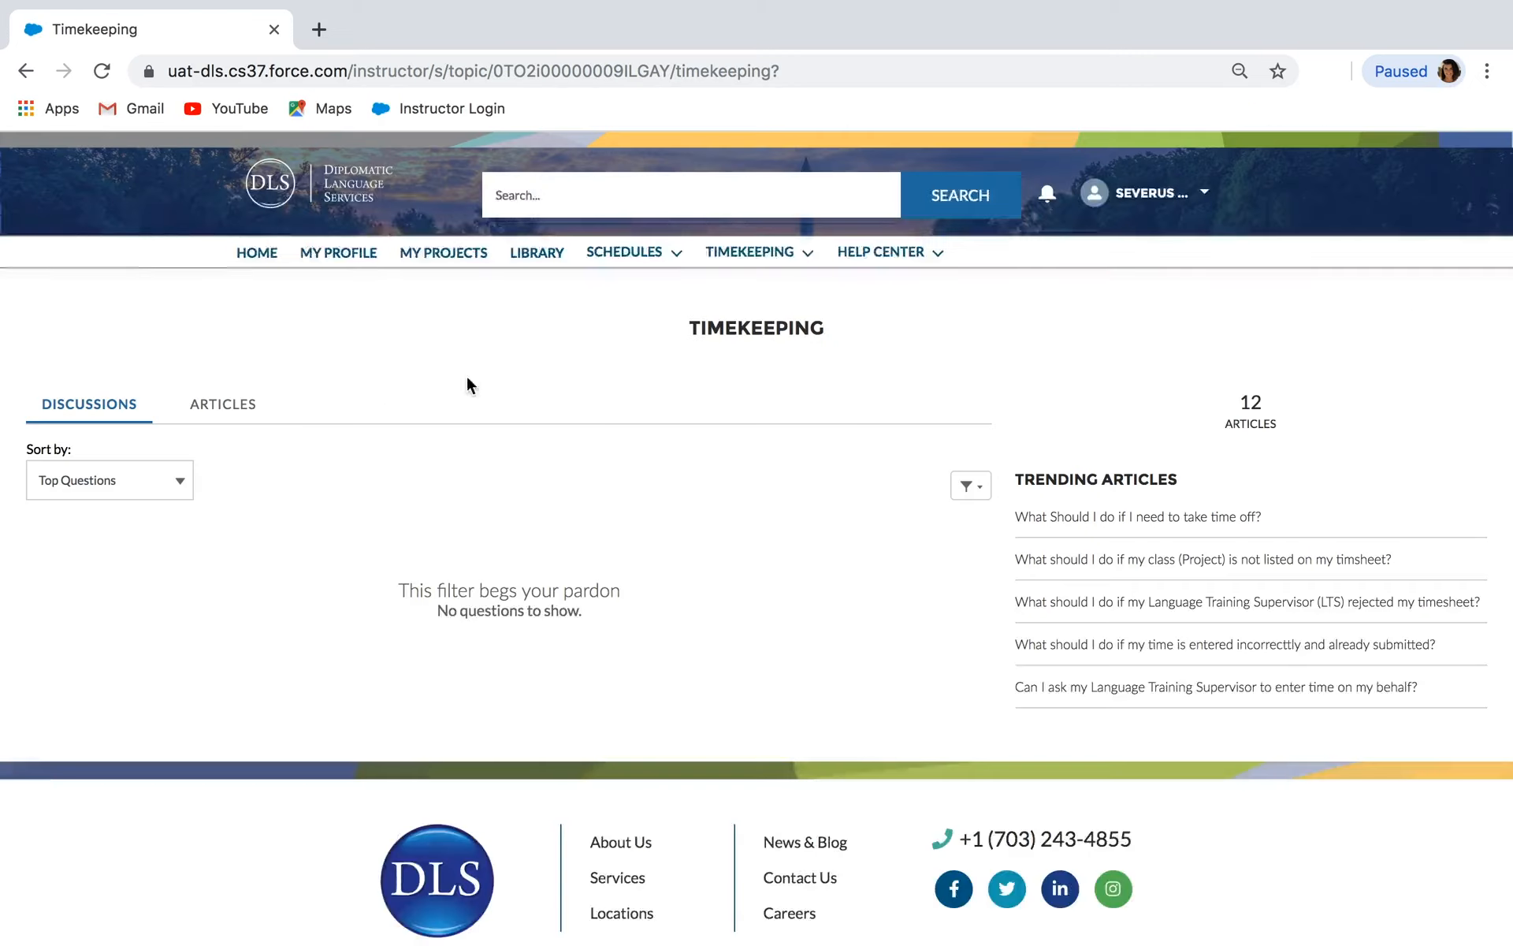
left_click(240, 416)
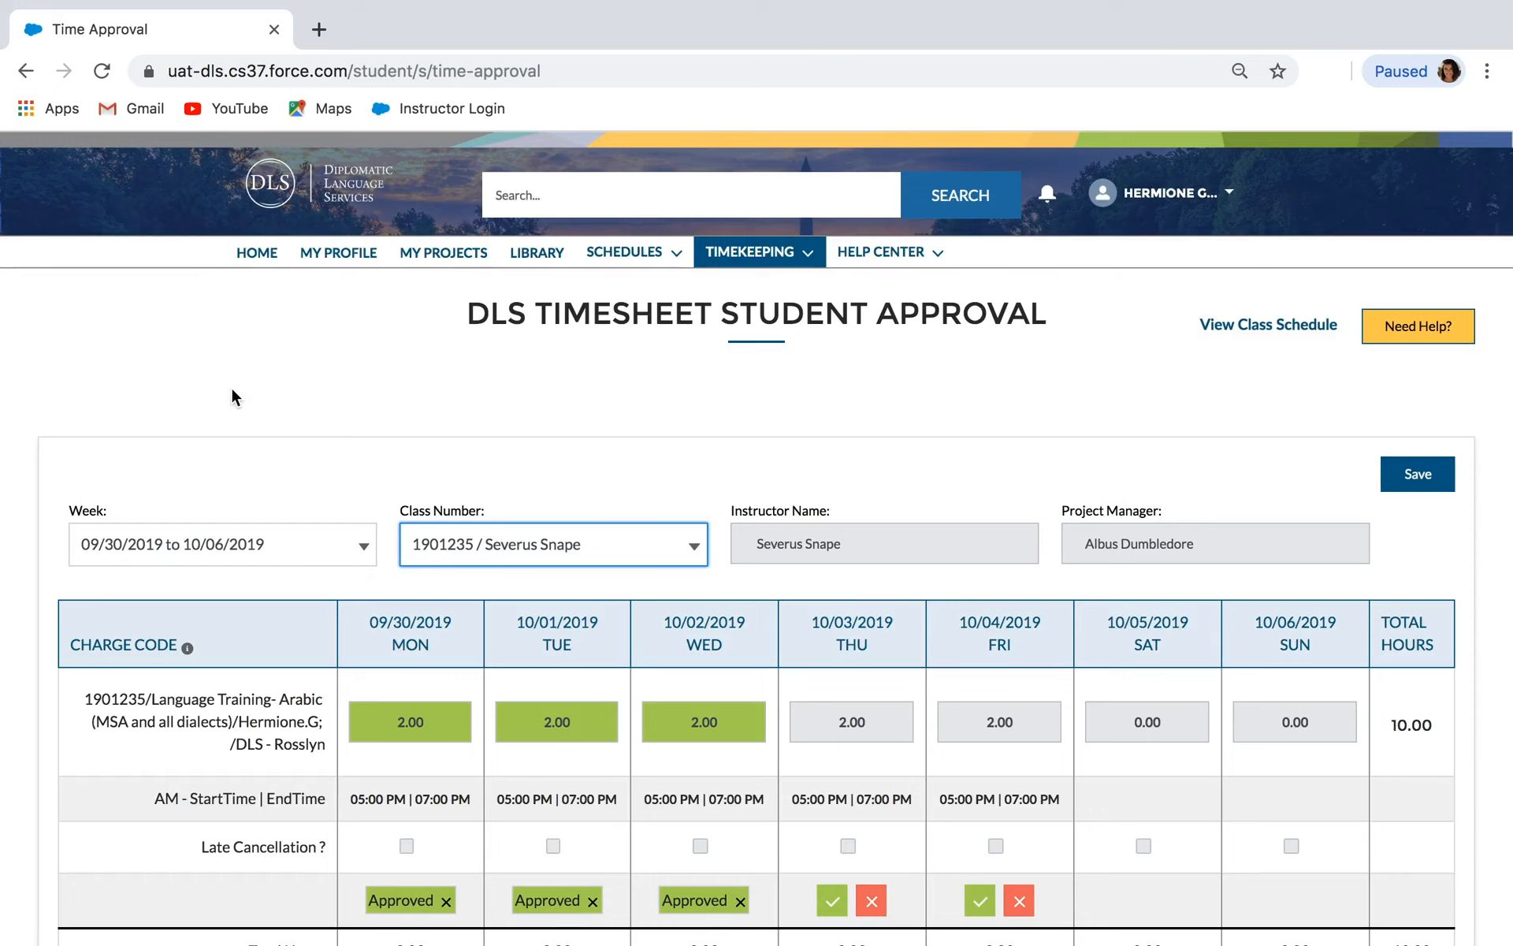
Step: Approve the Thursday 10/03/2019 and Friday 10/04/2019 hours of class 1901235 as the student and save the approvals
left_click(832, 900)
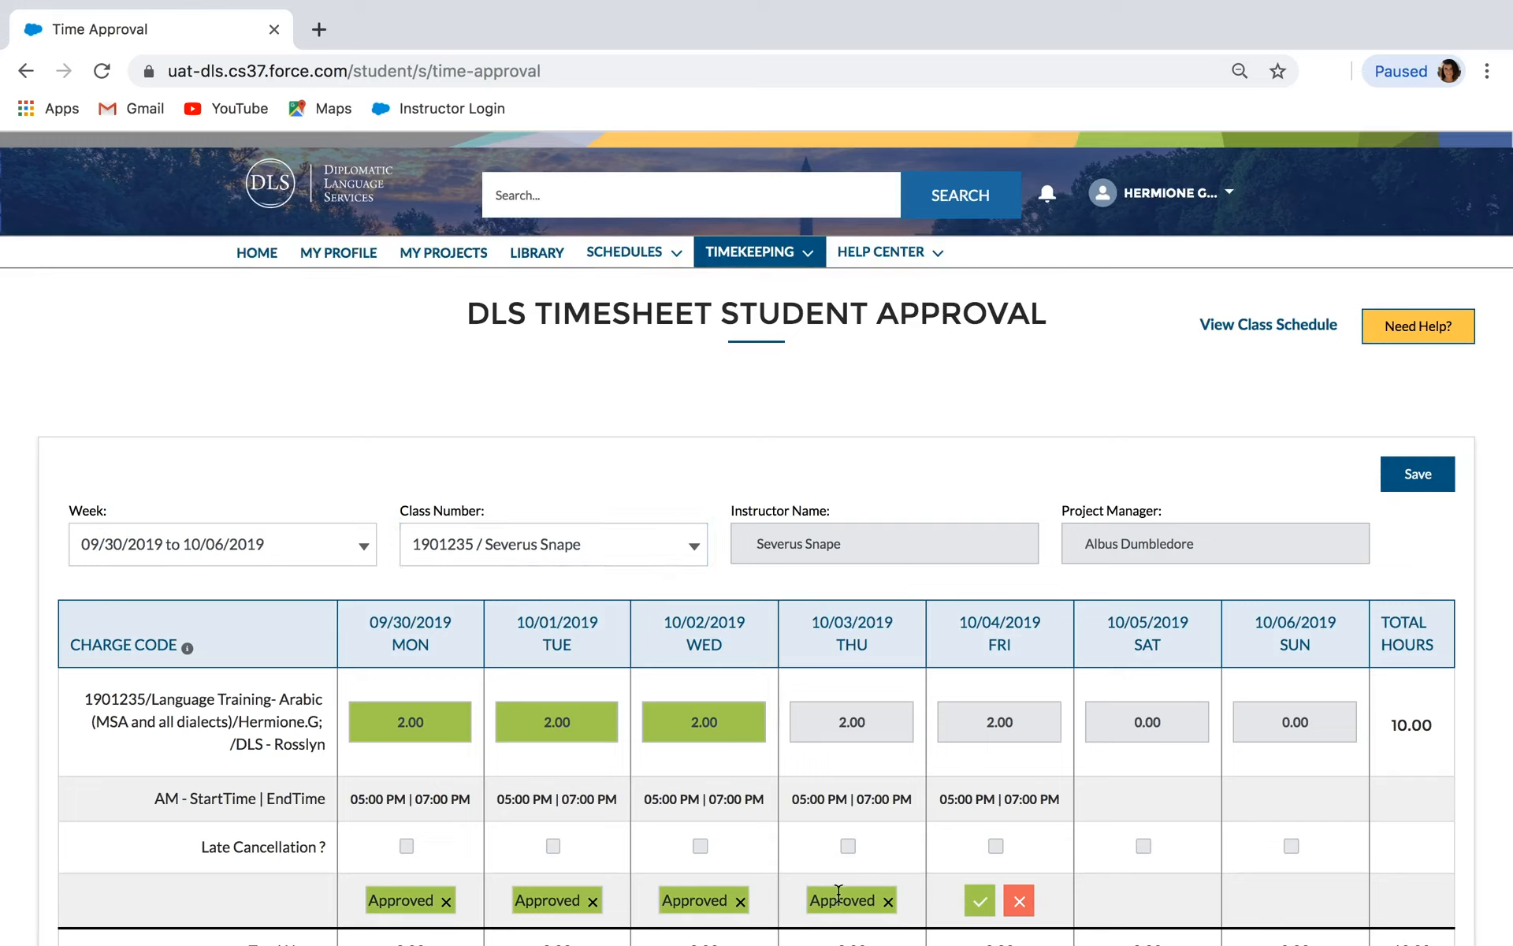
left_click(980, 901)
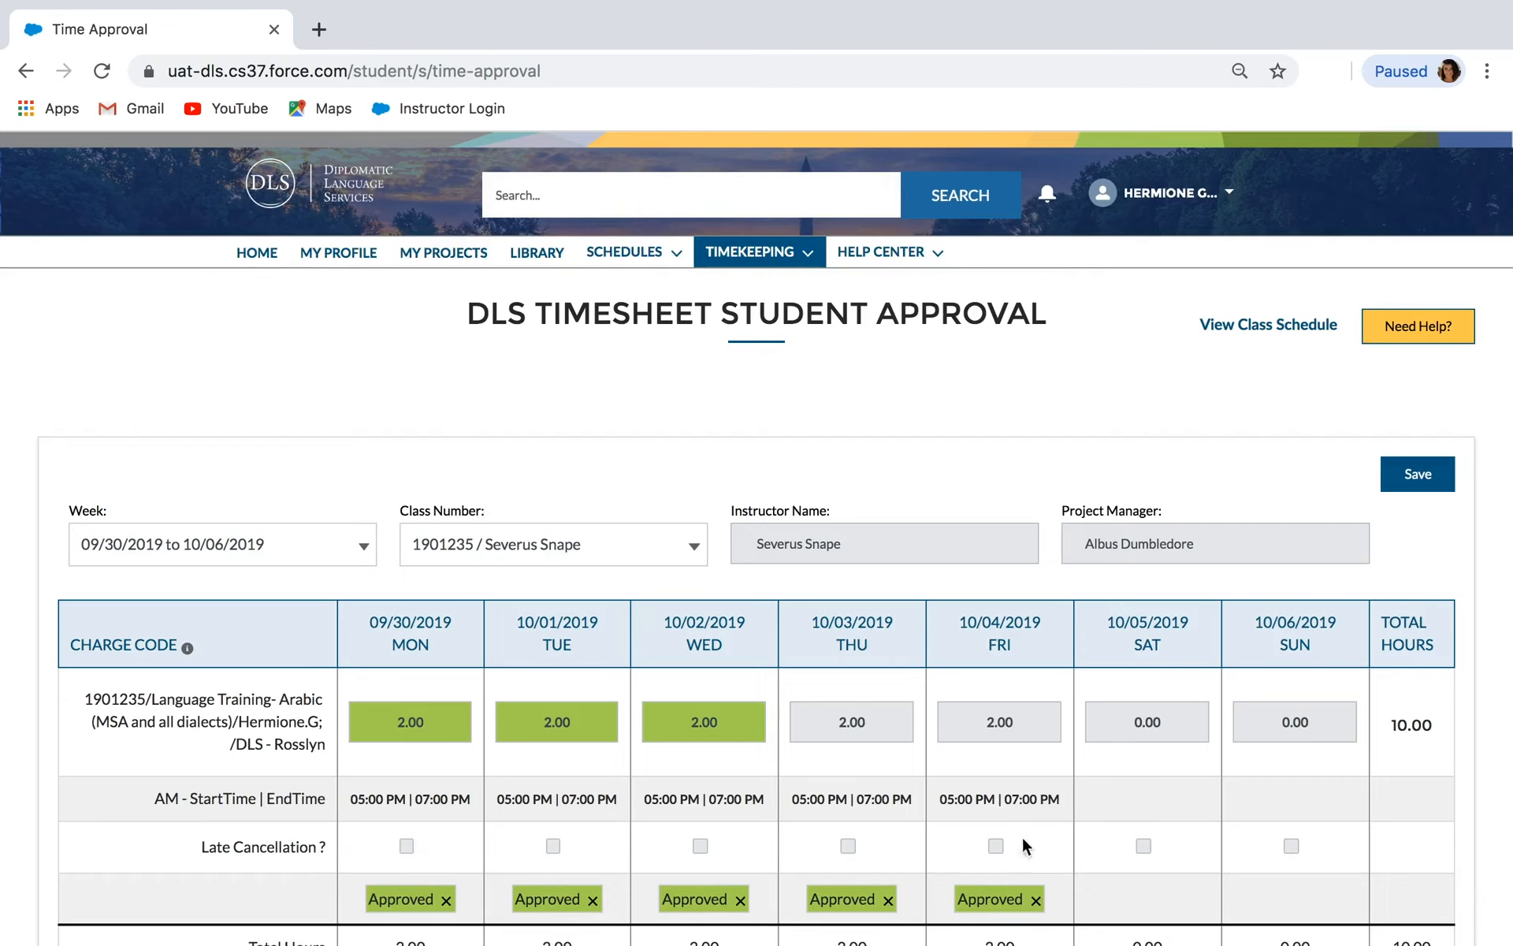
left_click(1431, 475)
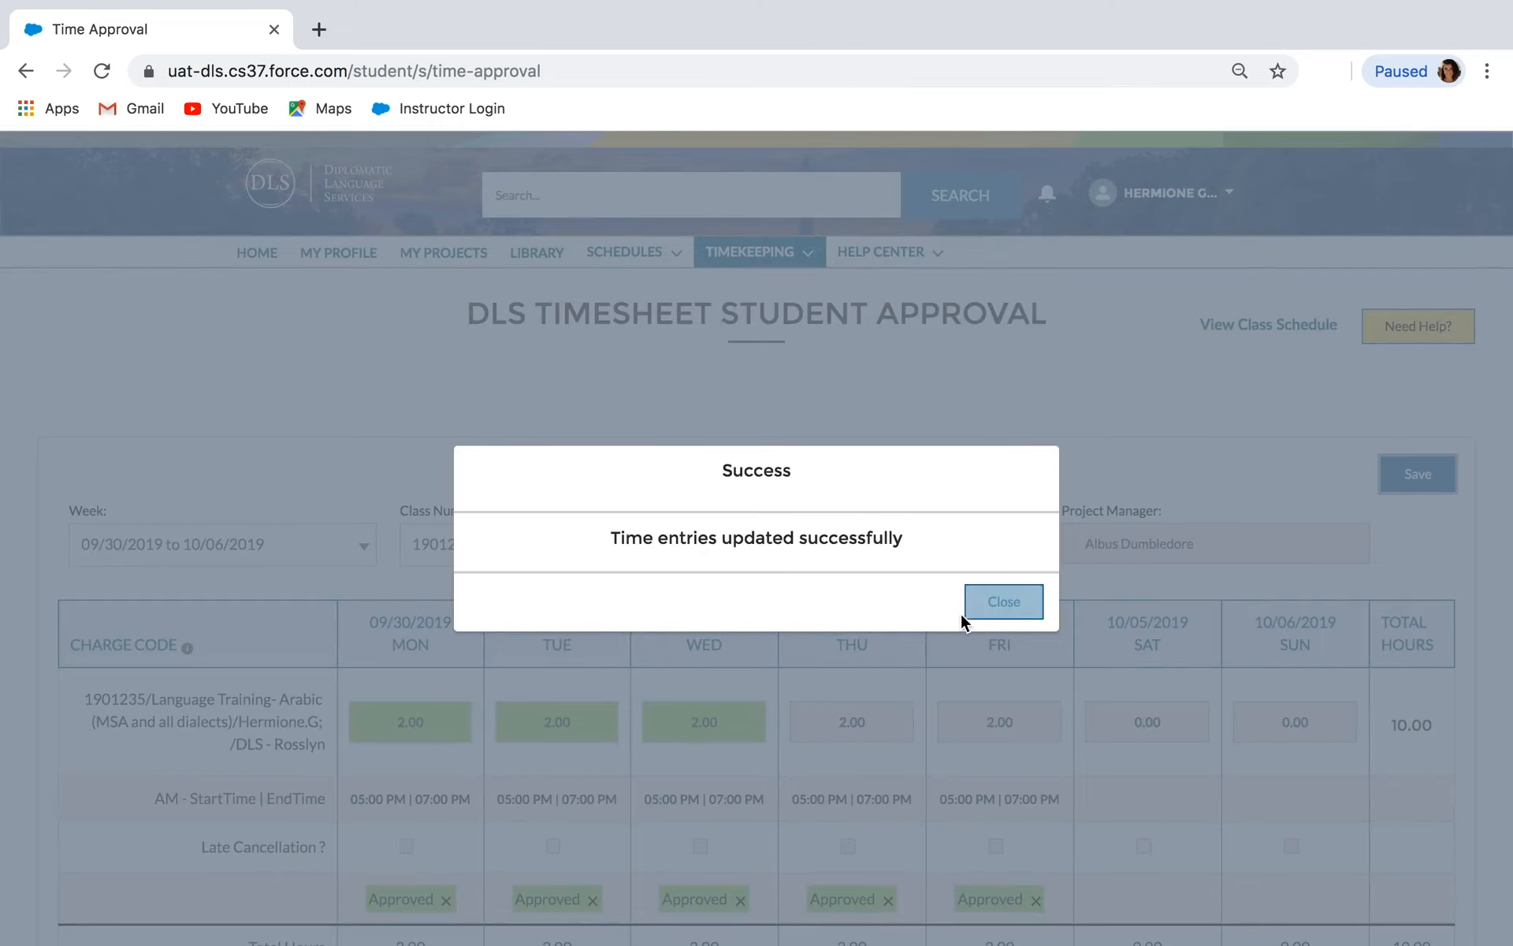
left_click(985, 607)
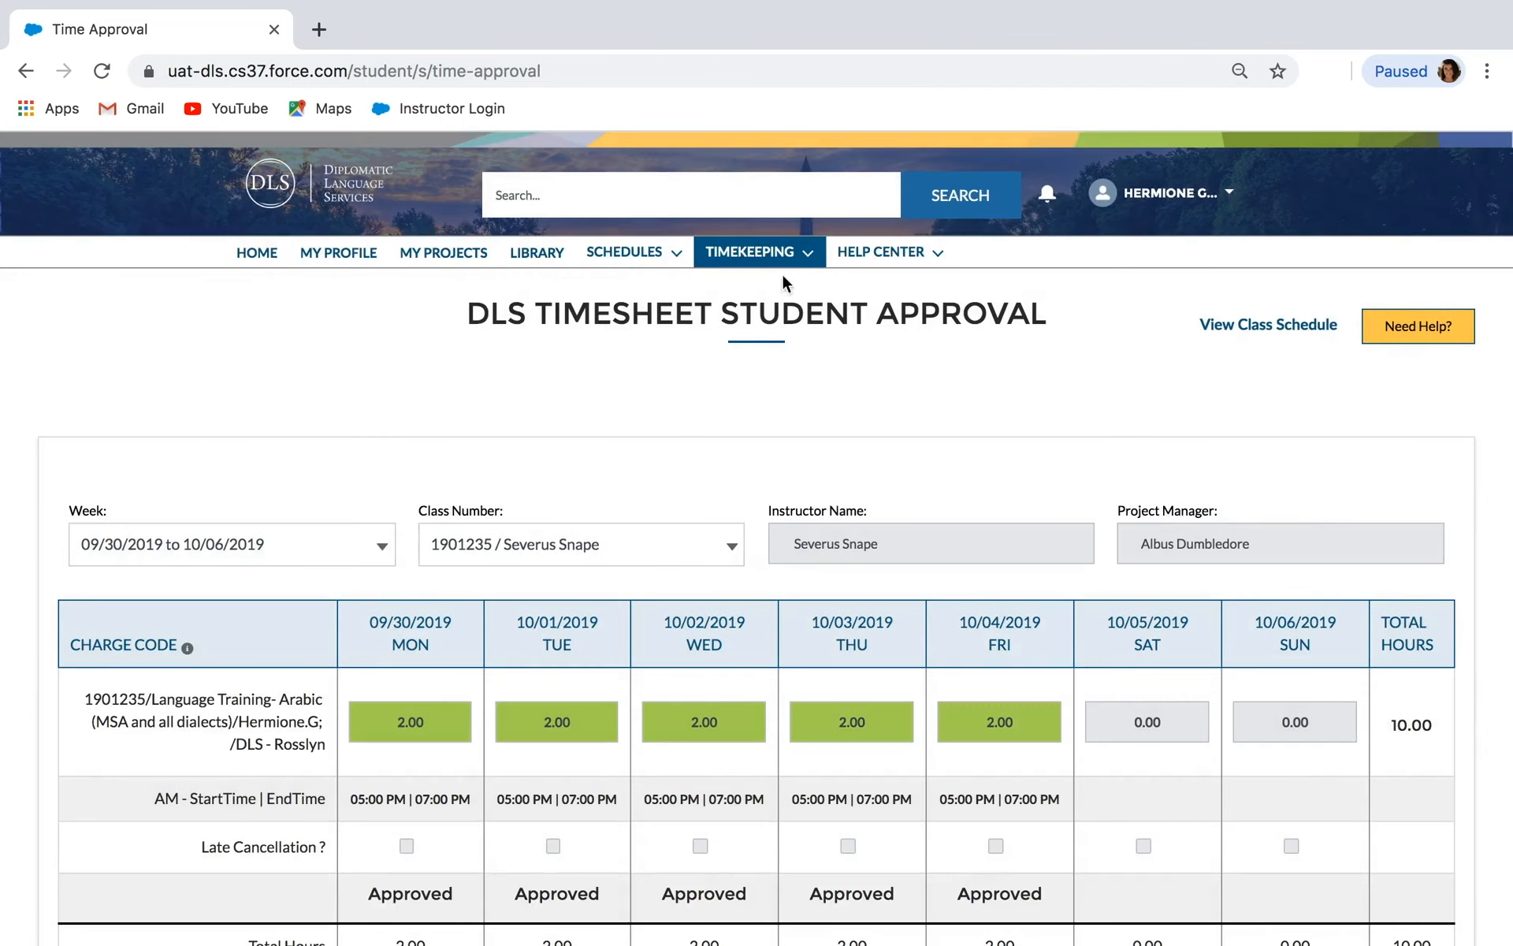
Step: Open the student's timekeeping history and review the submitted hours and approval statuses for October 2019
left_click(806, 252)
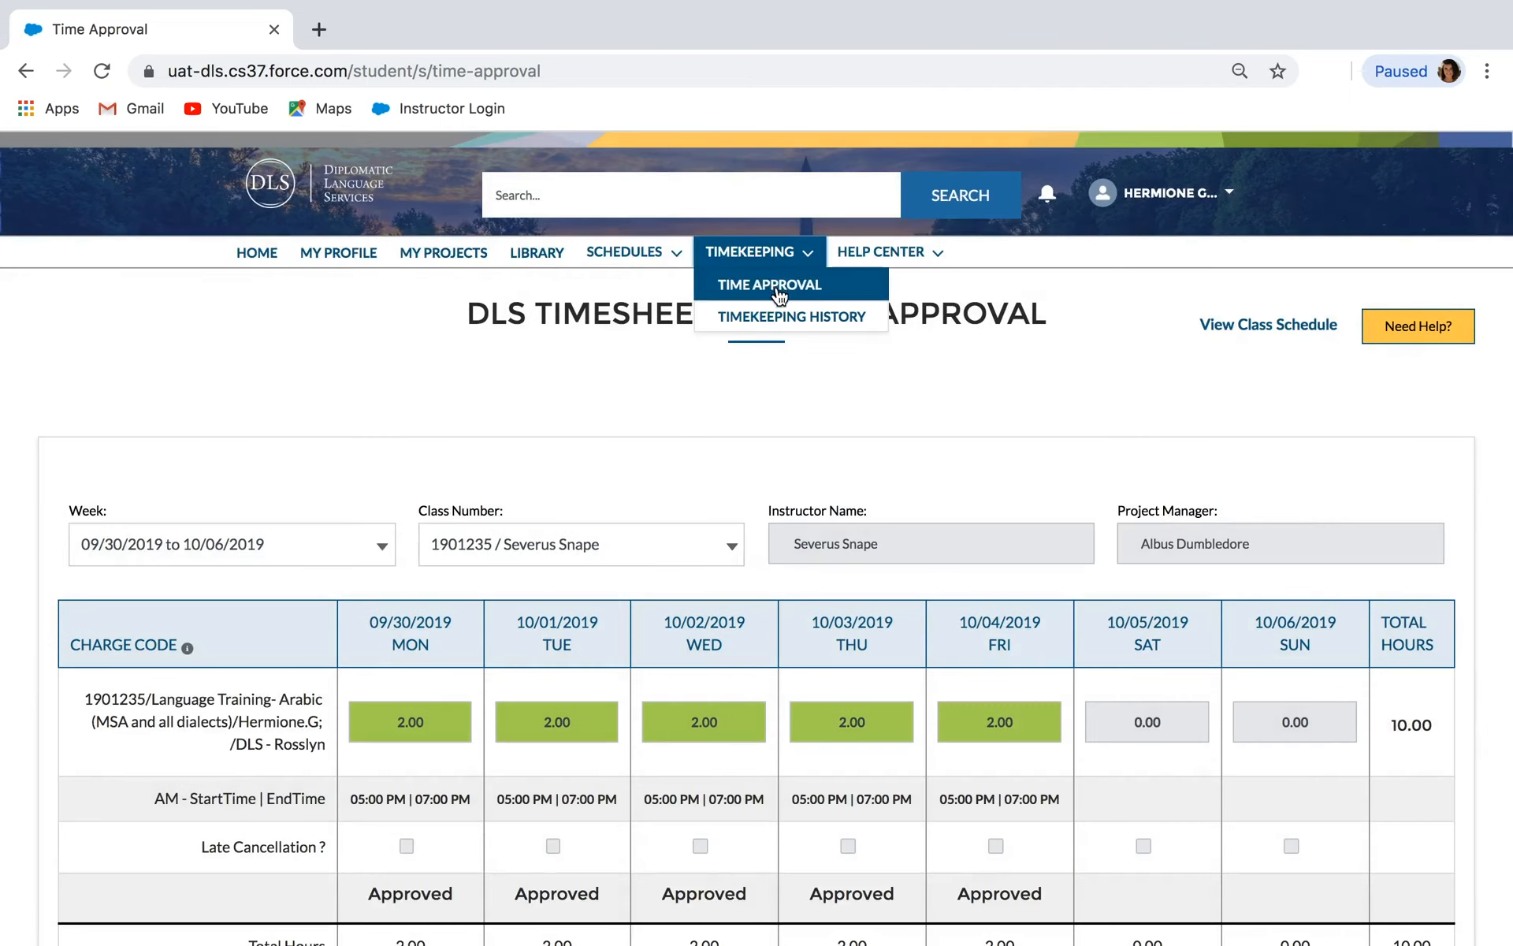
left_click(774, 319)
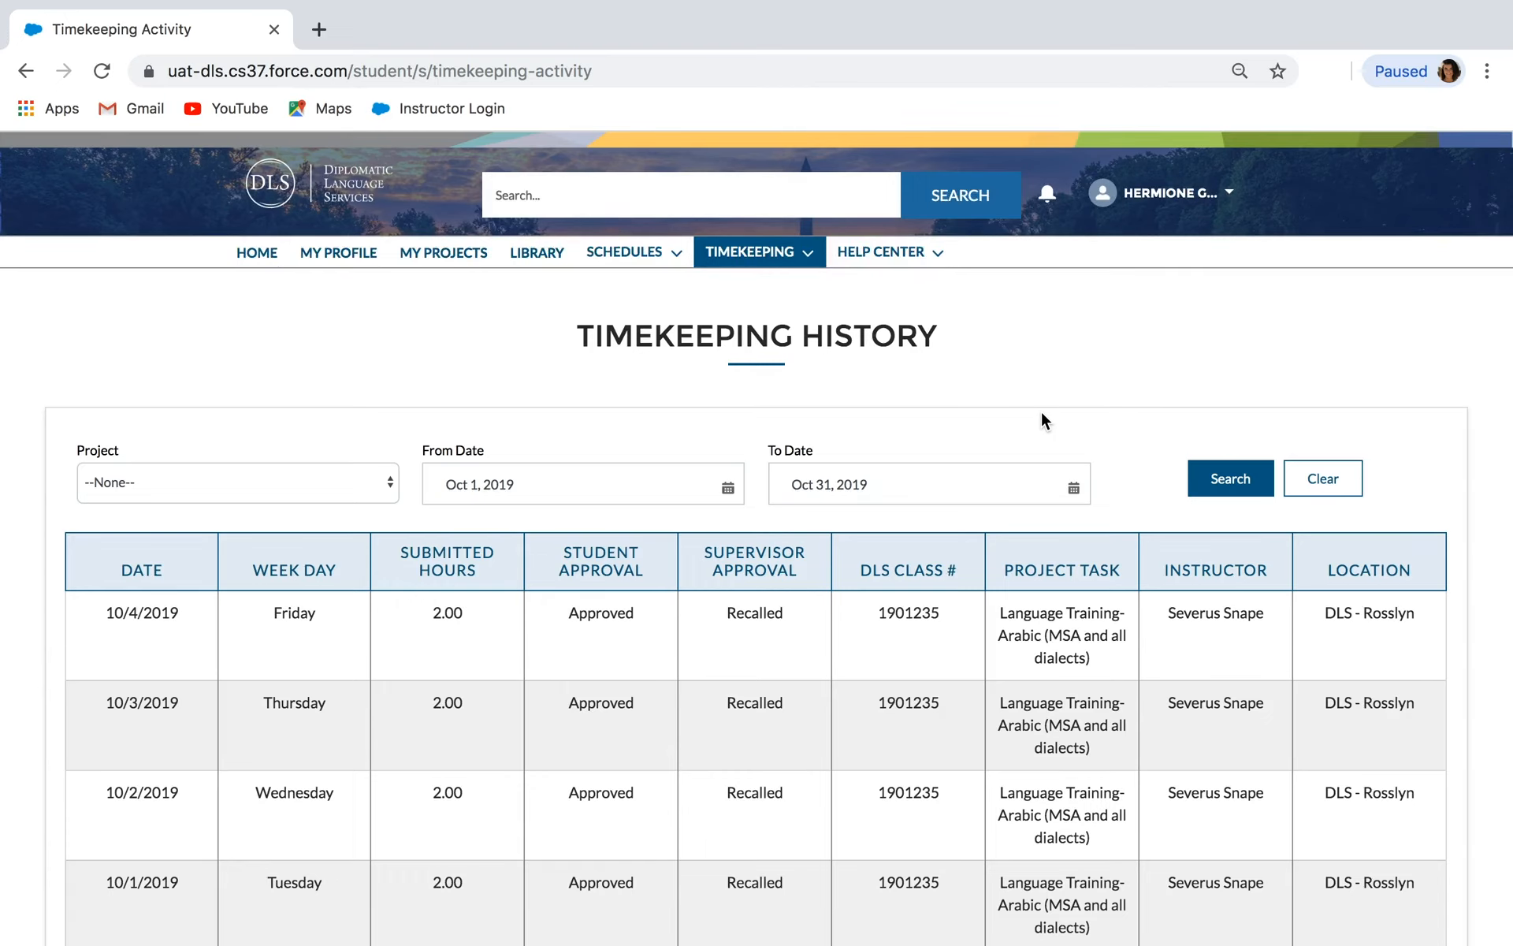
scroll(1042, 417, "down", 3)
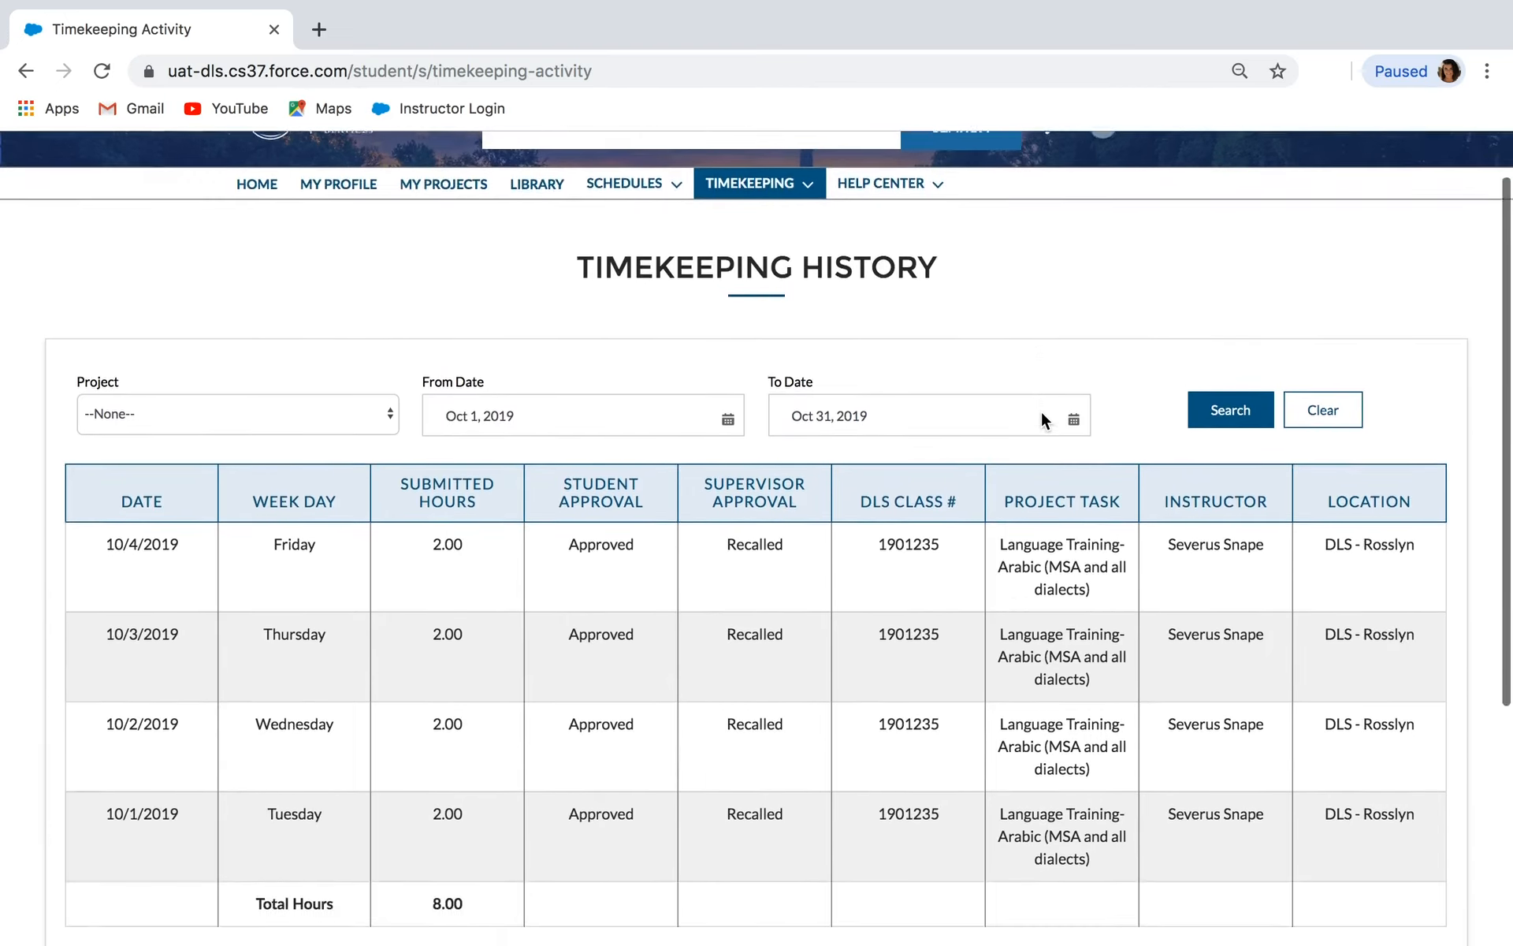
scroll(1041, 413, "up", 3)
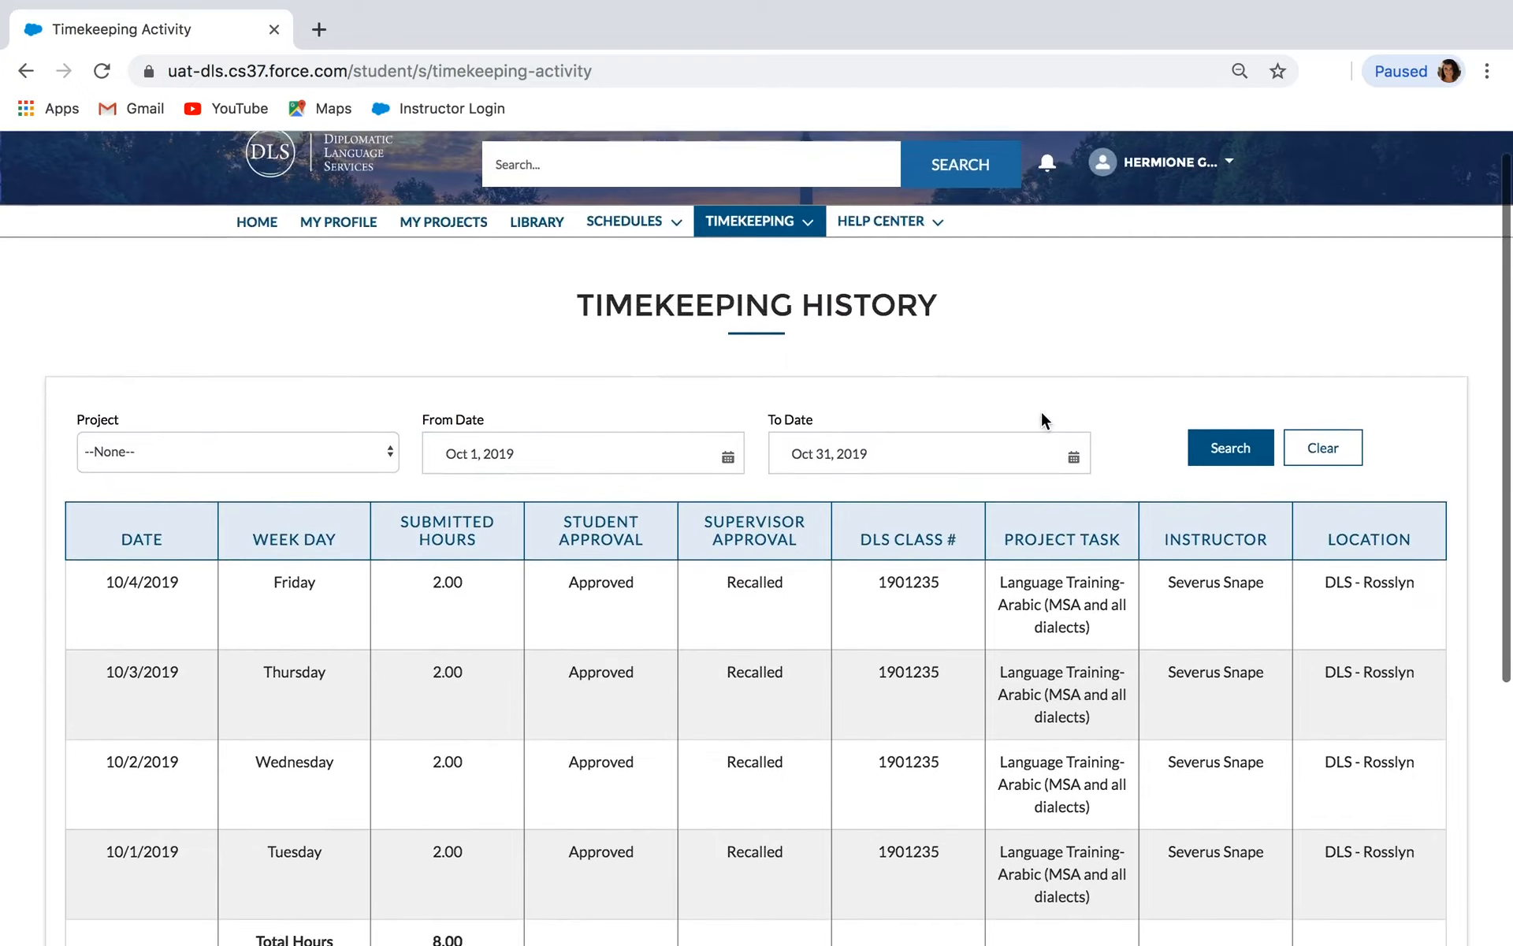